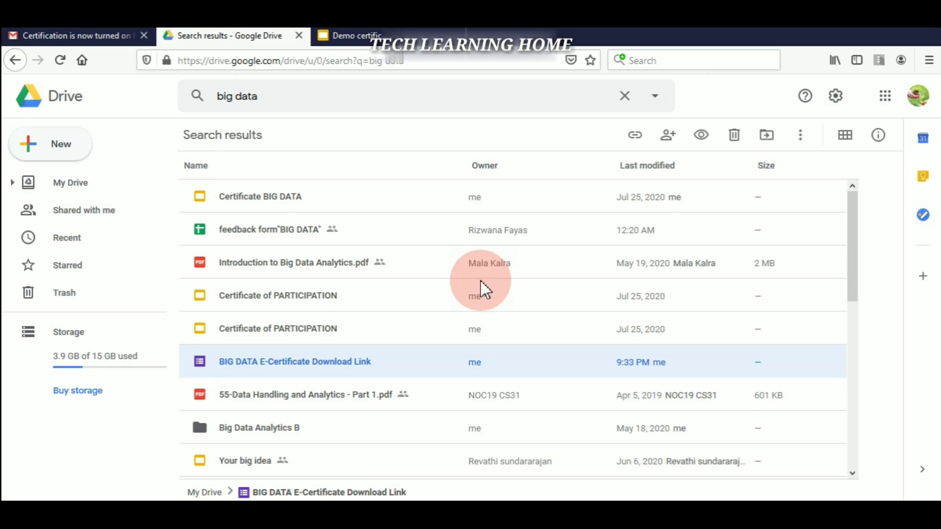
Create a new blank Google Form from Google Drive.
left_click(68, 153)
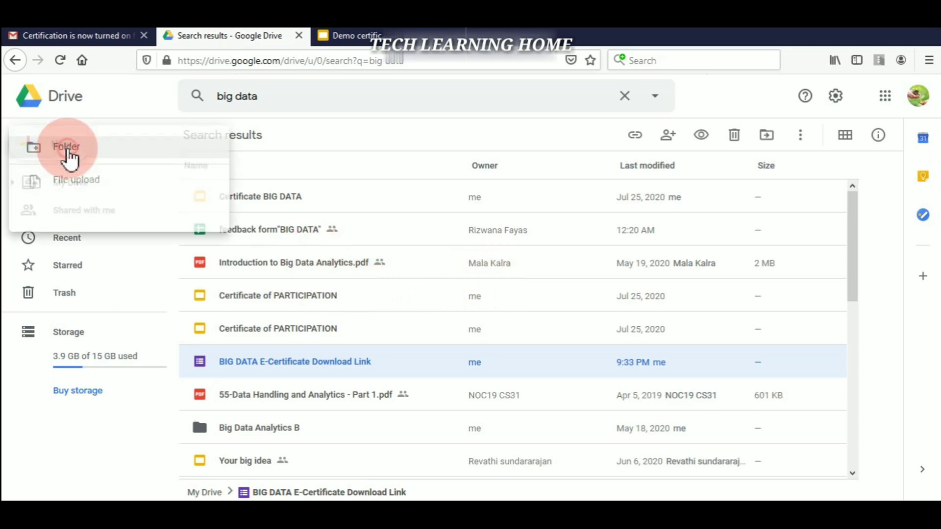
left_click(79, 161)
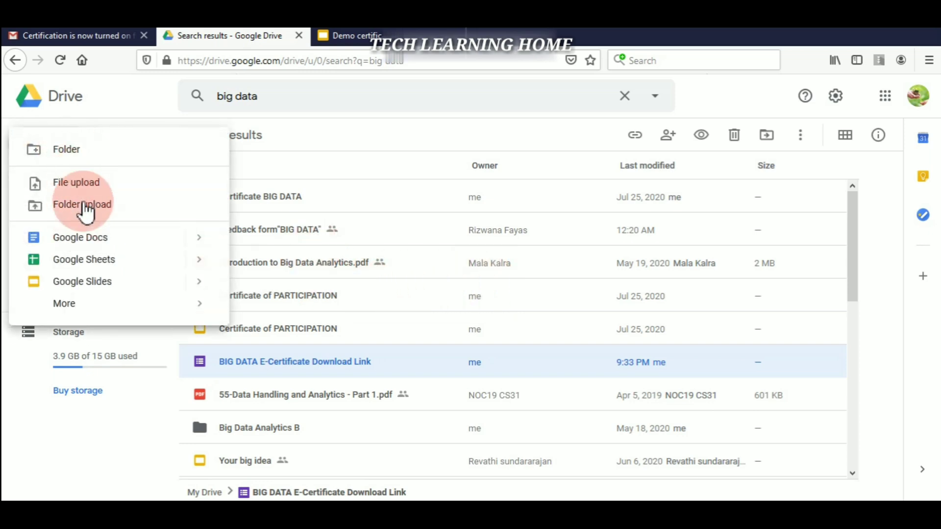
left_click(86, 306)
left_click(303, 316)
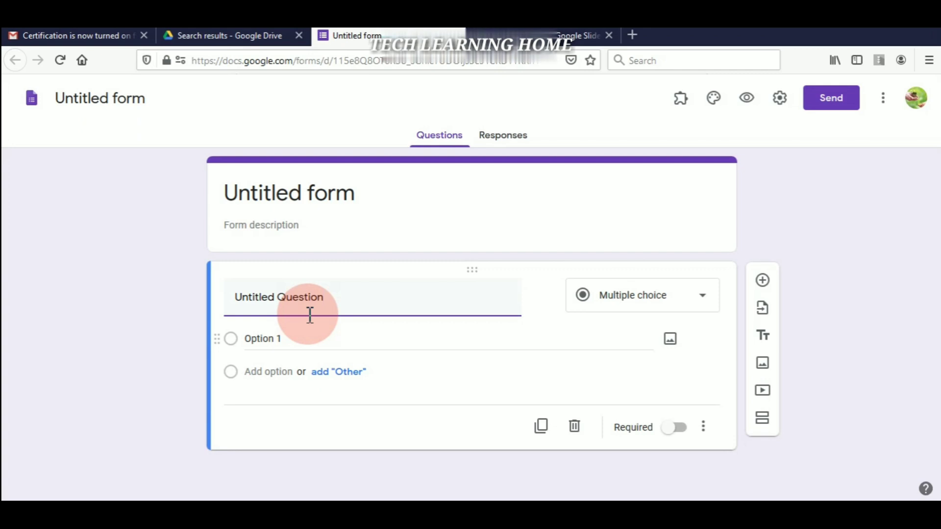
Rename the form file as "certificate download link".
left_click(144, 104)
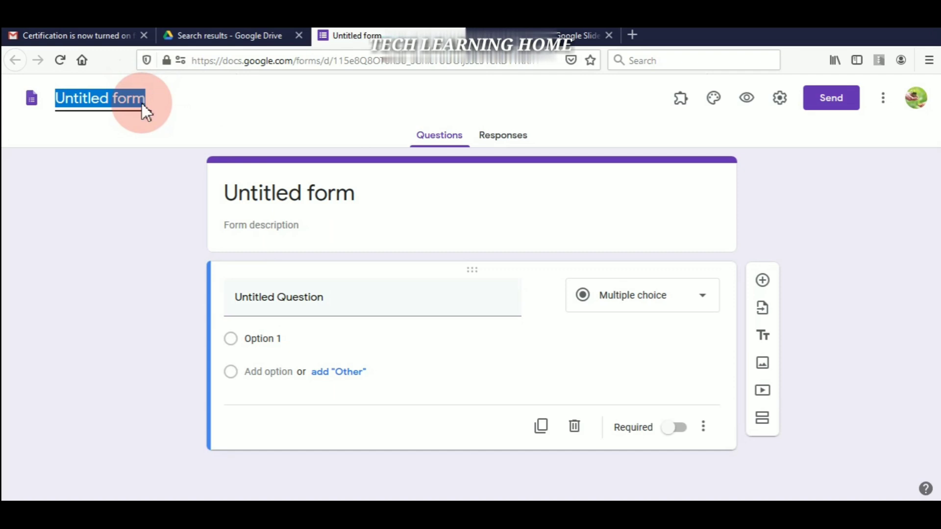
type("certific")
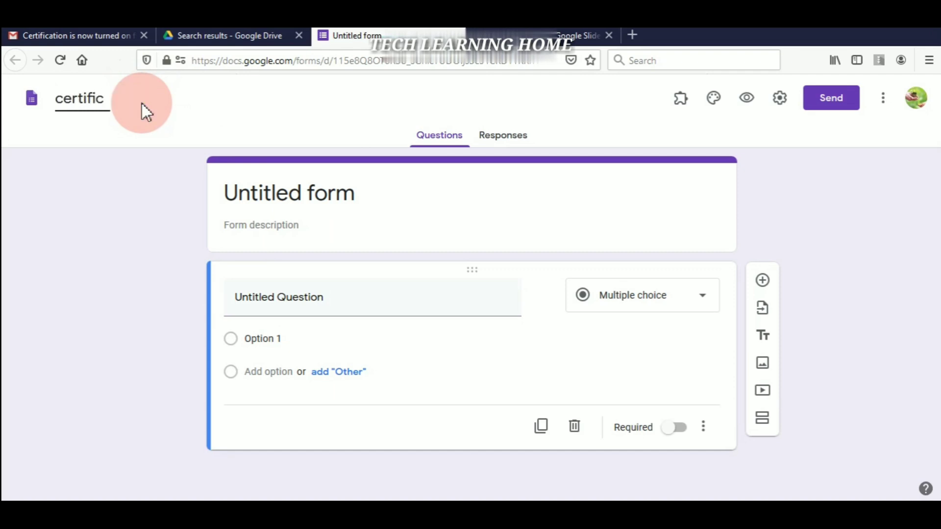
type("ate download li")
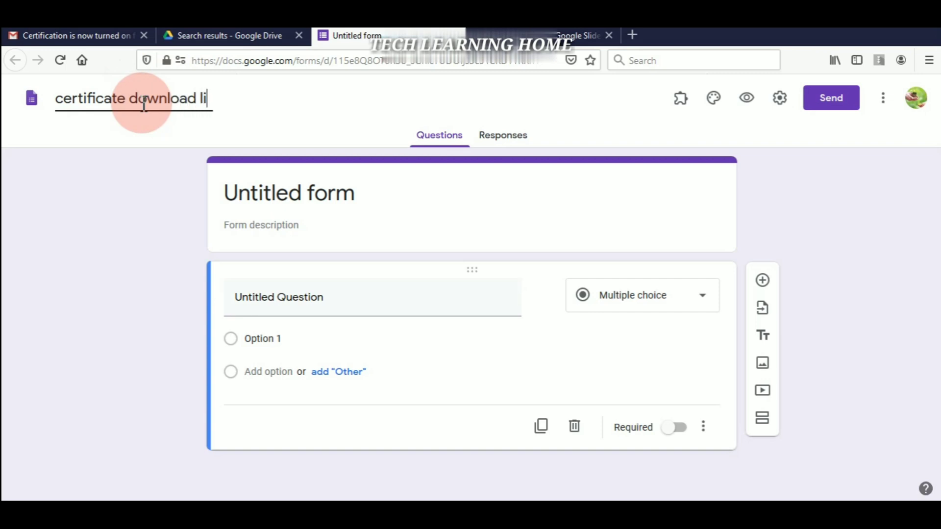
type("nk")
Replace the form's title with "Name of the College" and enter "Webinar on BI DATA" as its description.
left_click(291, 192)
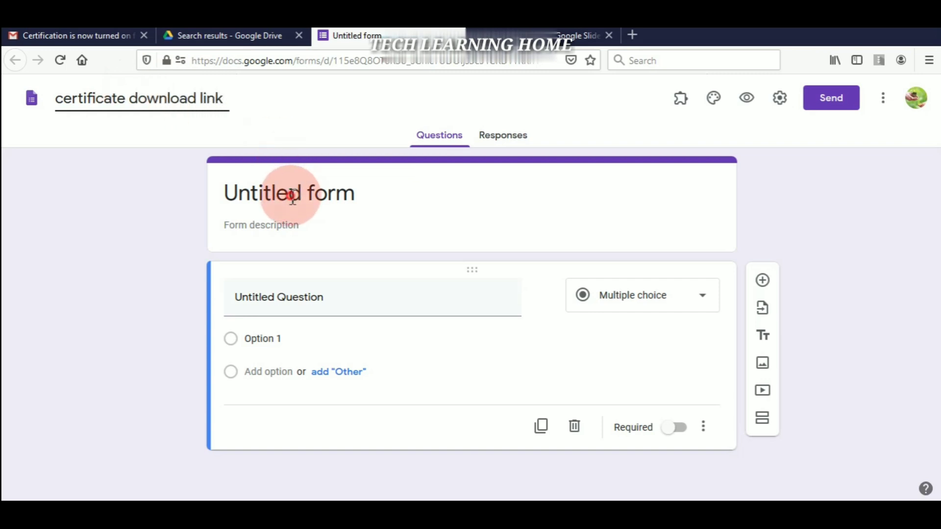
key("BackSpace")
key("BackSpace")
key("BackSpace")
key("BackSpace")
key("BackSpace")
key("BackSpace")
key("BackSpace")
key("BackSpace")
key("BackSpace")
key("BackSpace")
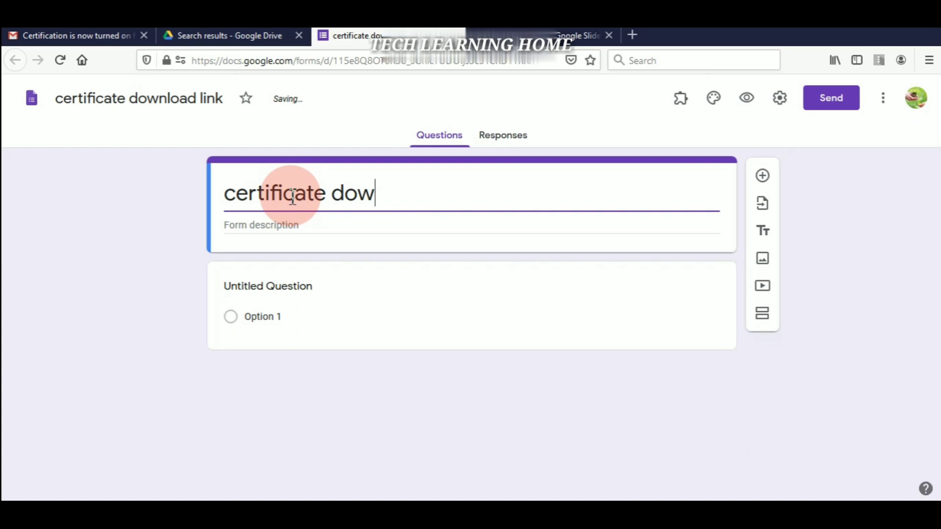
key("ctrl+z")
key("BackSpace")
key("BackSpace")
key("BackSpace")
key("BackSpace")
key("BackSpace")
key("BackSpace")
key("BackSpace")
key("BackSpace")
key("BackSpace")
key("BackSpace")
key("BackSpace")
key("BackSpace")
key("BackSpace")
key("BackSpace")
key("BackSpace")
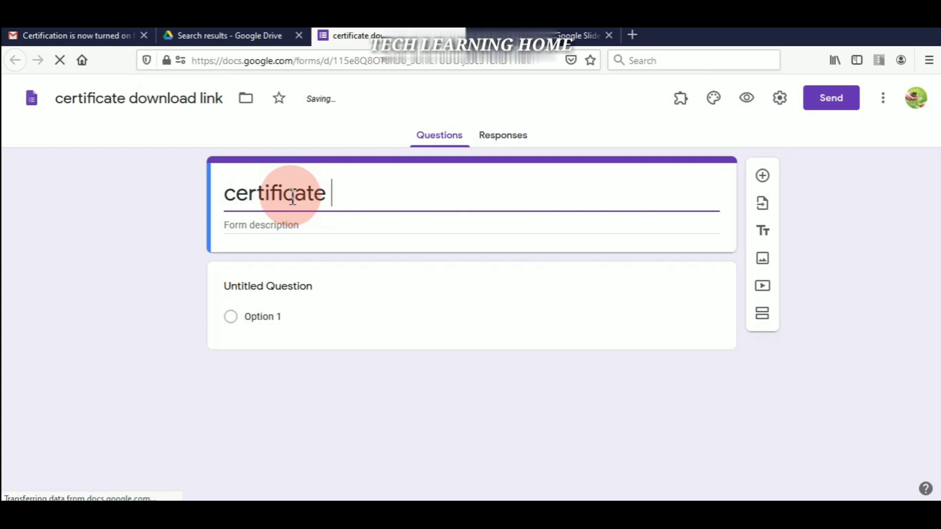
key("BackSpace")
key("BackSpace")
key("BackSpace")
key("BackSpace")
key("BackSpace")
key("BackSpace")
key("BackSpace")
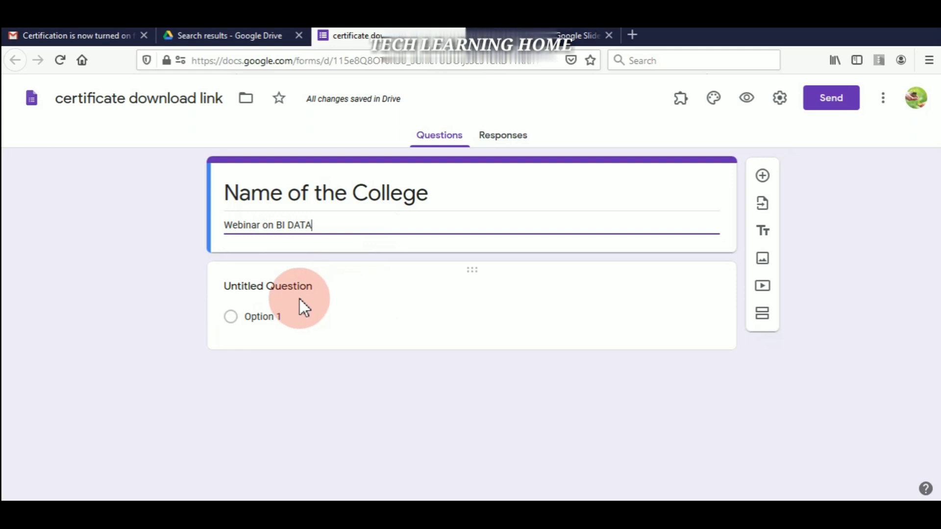
Title the untitled question "email" and enable the suggested email collection setting for the form.
left_click(309, 287)
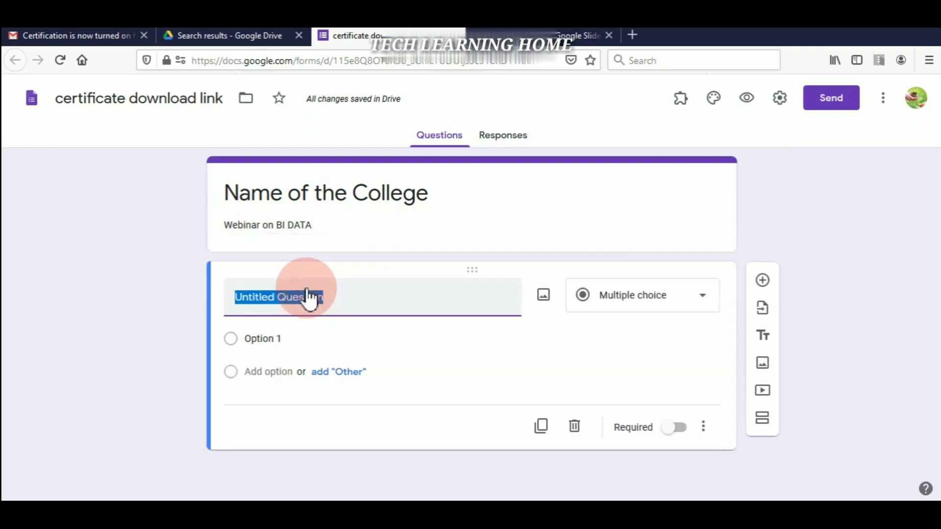
type("ema")
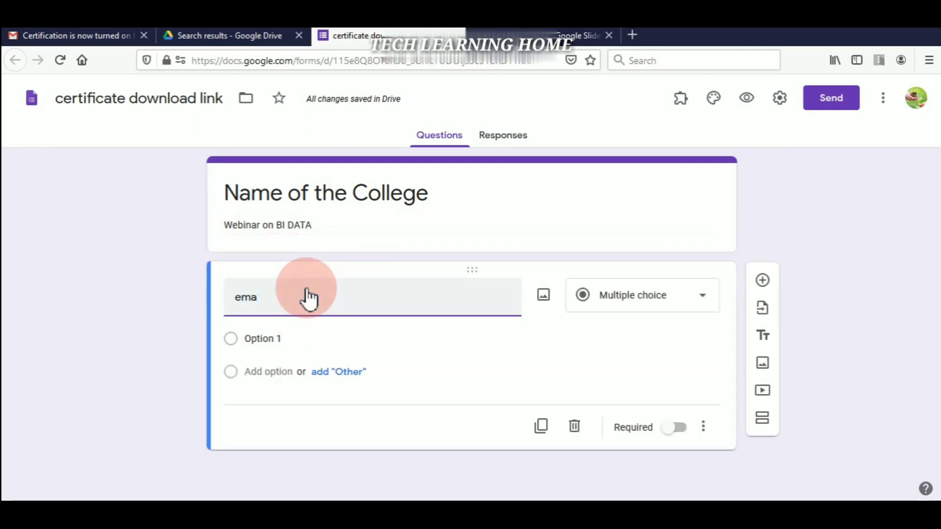
type("il")
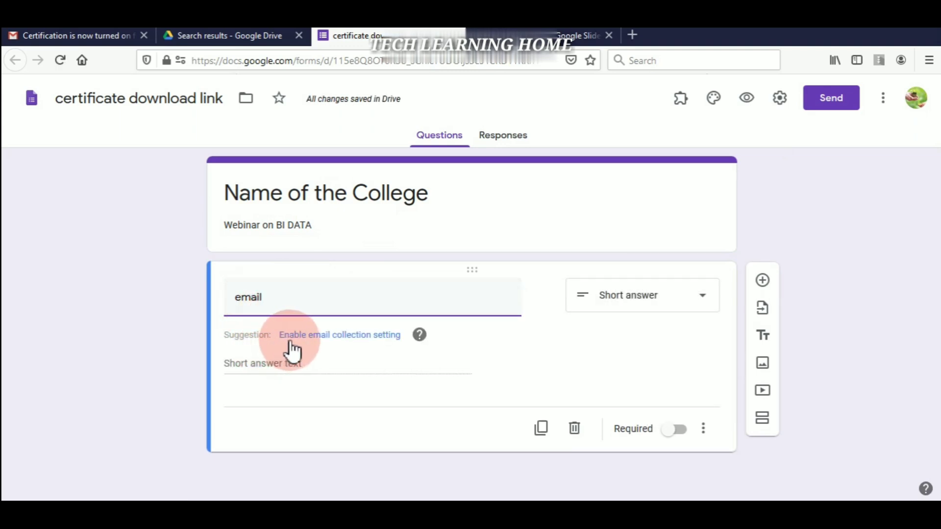
left_click(343, 336)
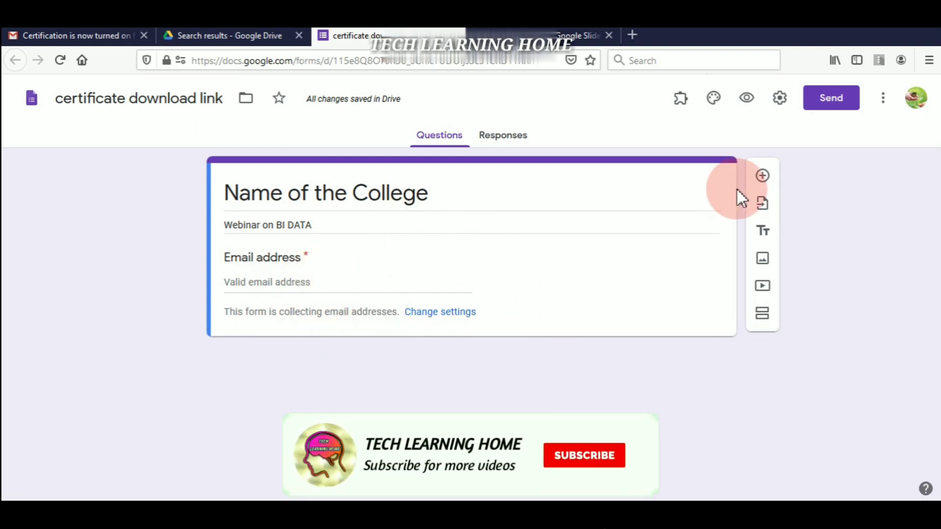
Add a short-answer question titled "Full Name" and make it required.
left_click(762, 185)
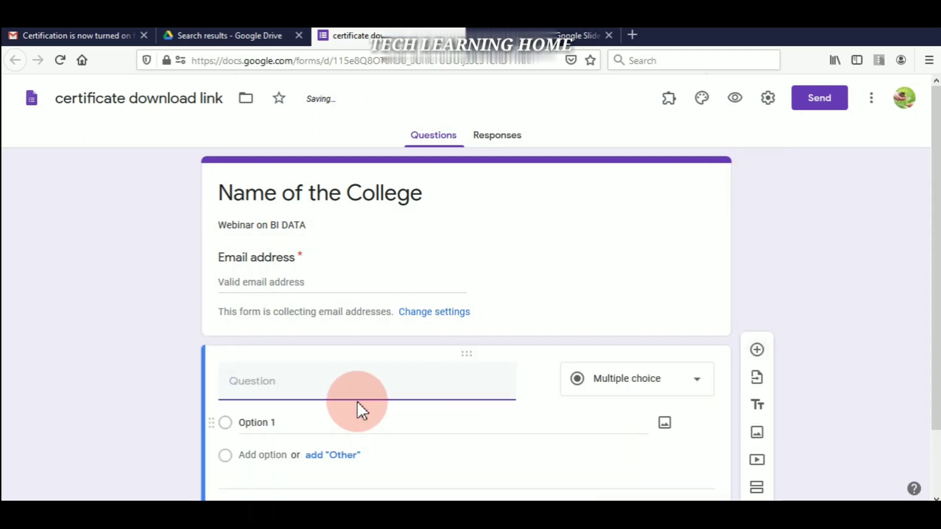
type("Fuu")
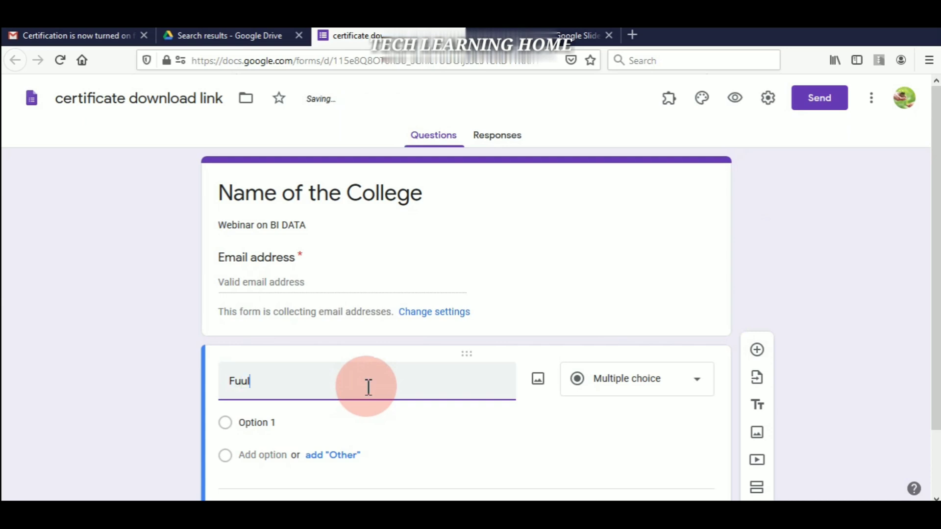
type("l Name")
left_click_drag(937, 250, 937, 308)
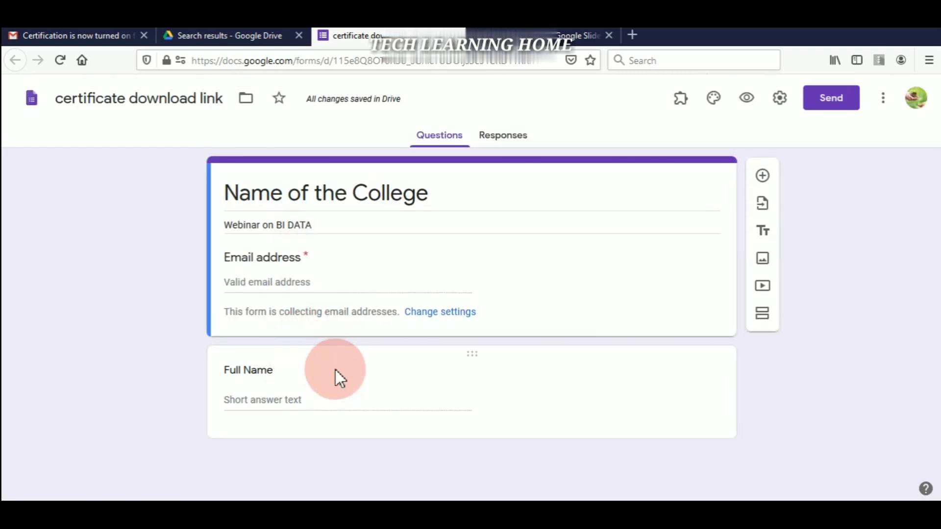
left_click(301, 376)
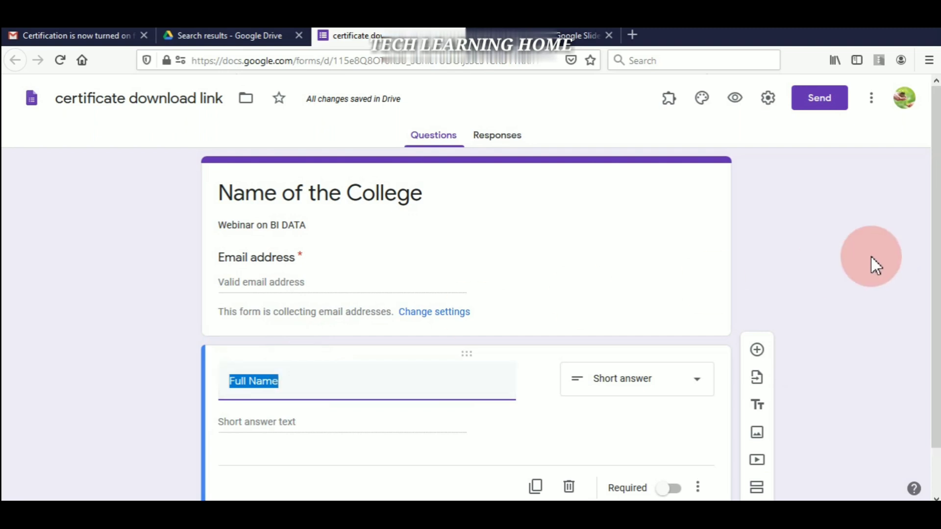
left_click_drag(936, 230, 936, 279)
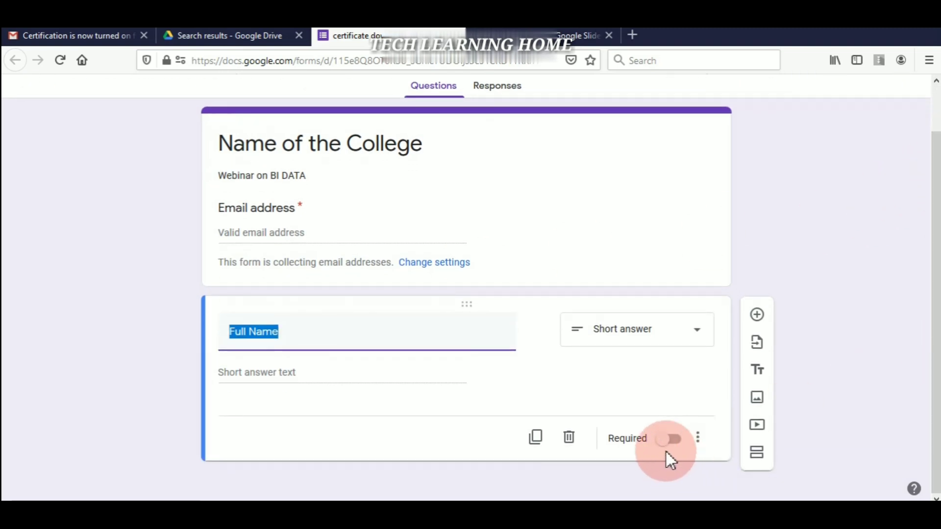
left_click(679, 443)
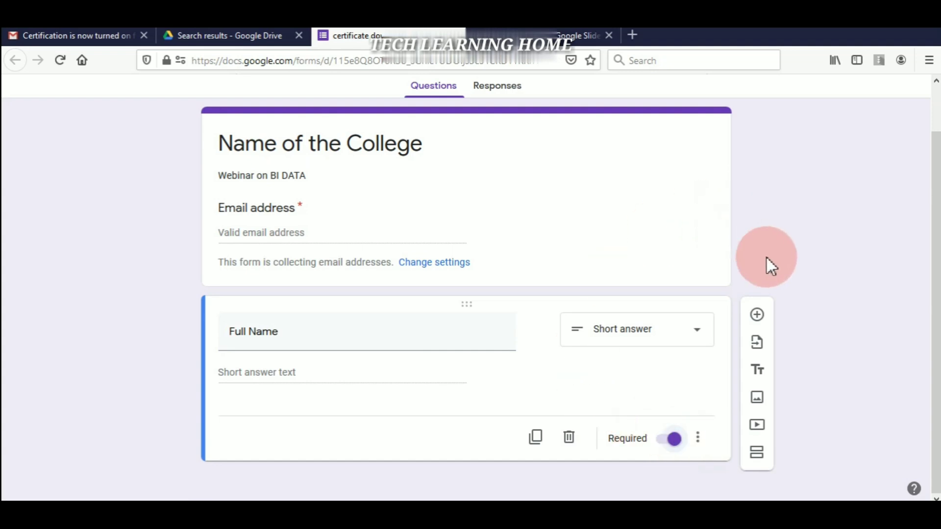
Add another short-answer question titled "Name of the Institute" and make it required.
left_click(758, 315)
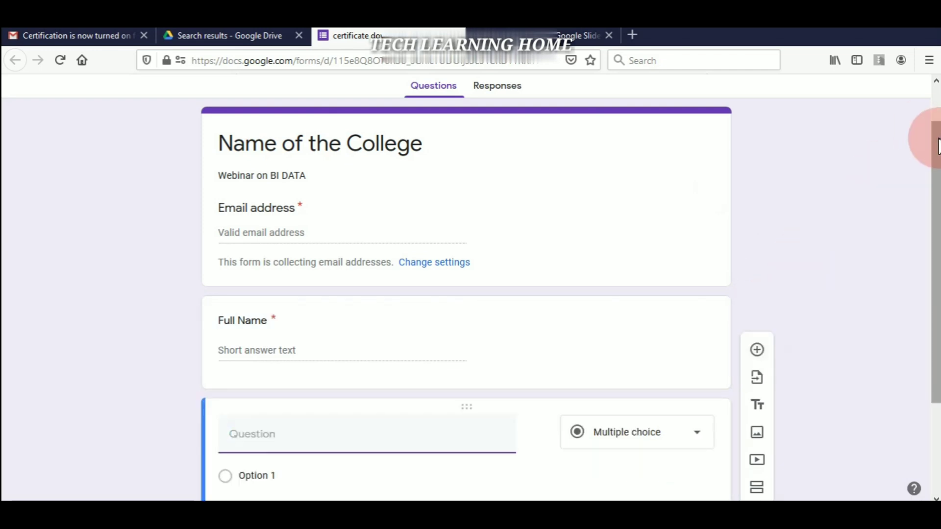
scroll(936, 139, "down", 2)
left_click(359, 306)
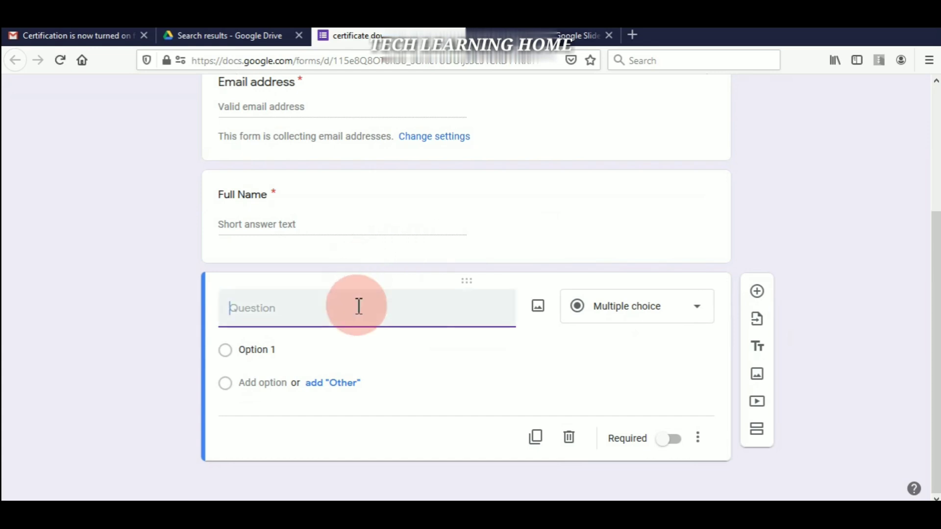
type("Name of the Insti")
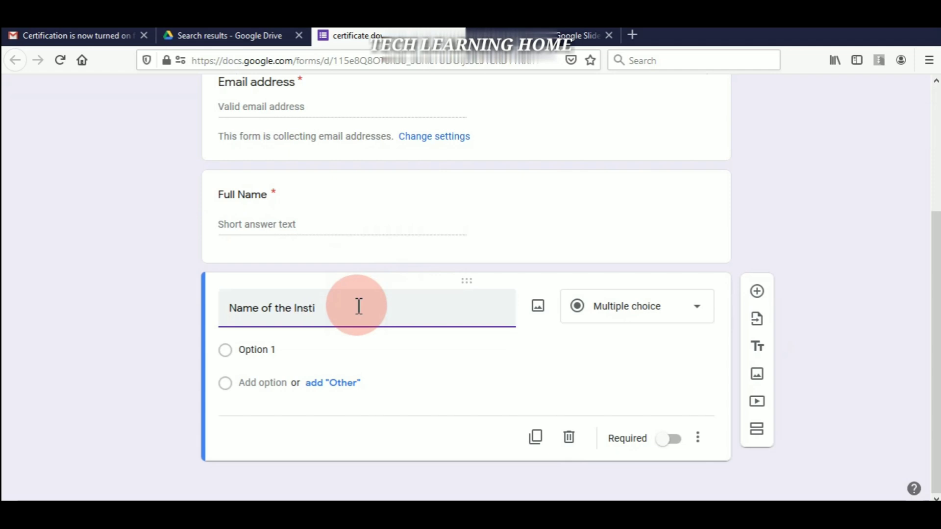
type("tute")
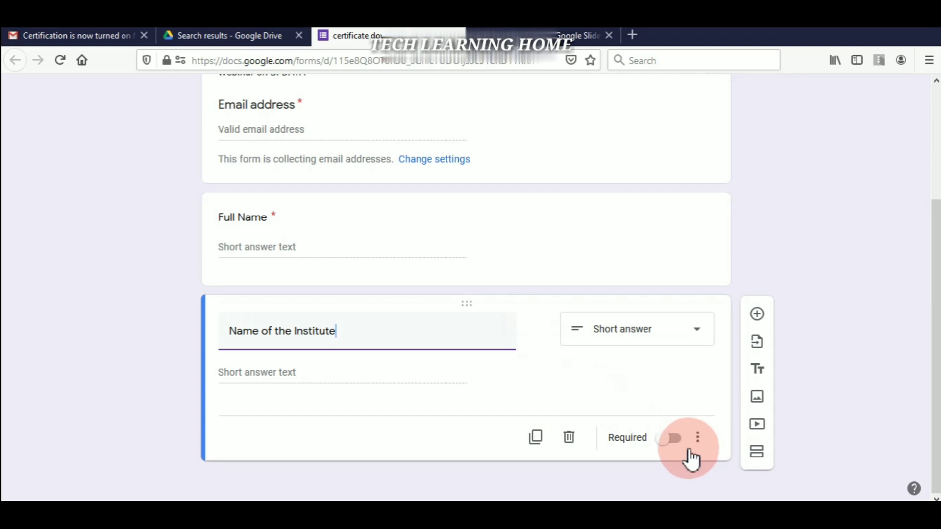
left_click(674, 439)
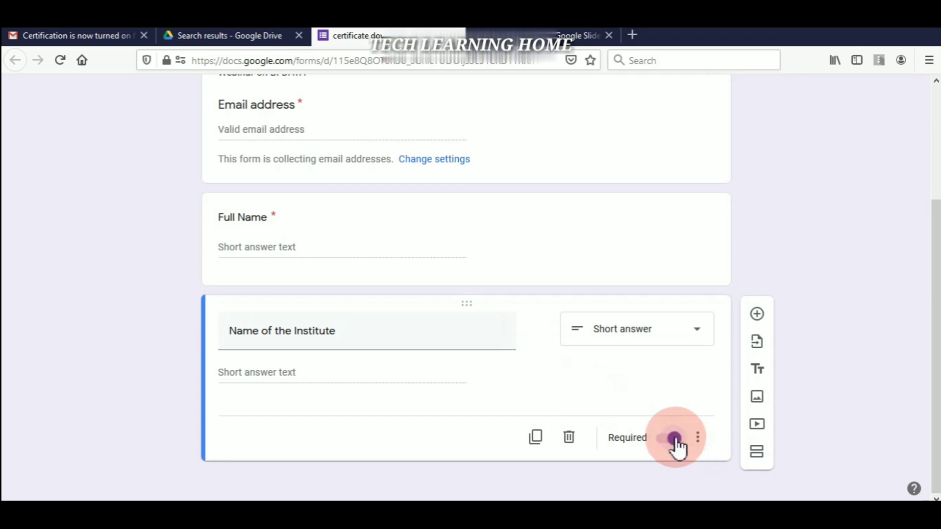
scroll(539, 184, "up", 3)
scroll(540, 185, "down", 3)
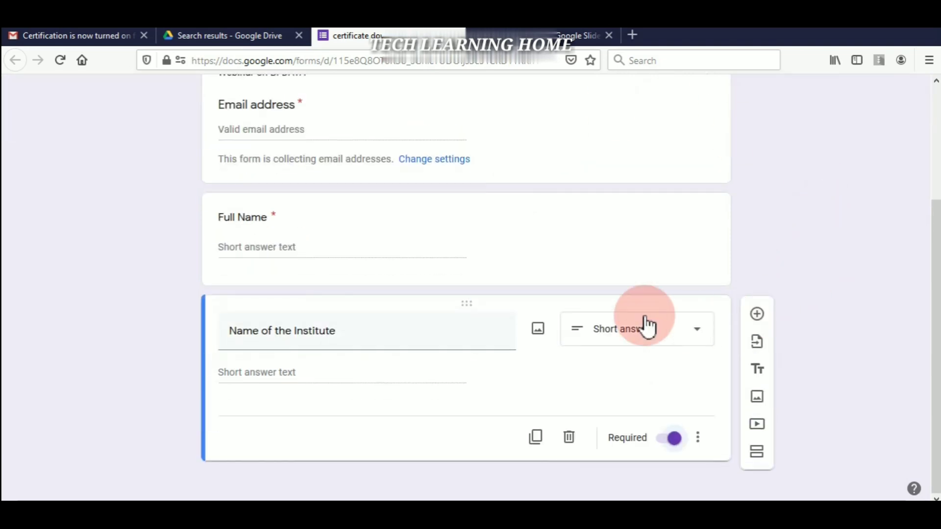
scroll(936, 294, "up", 3)
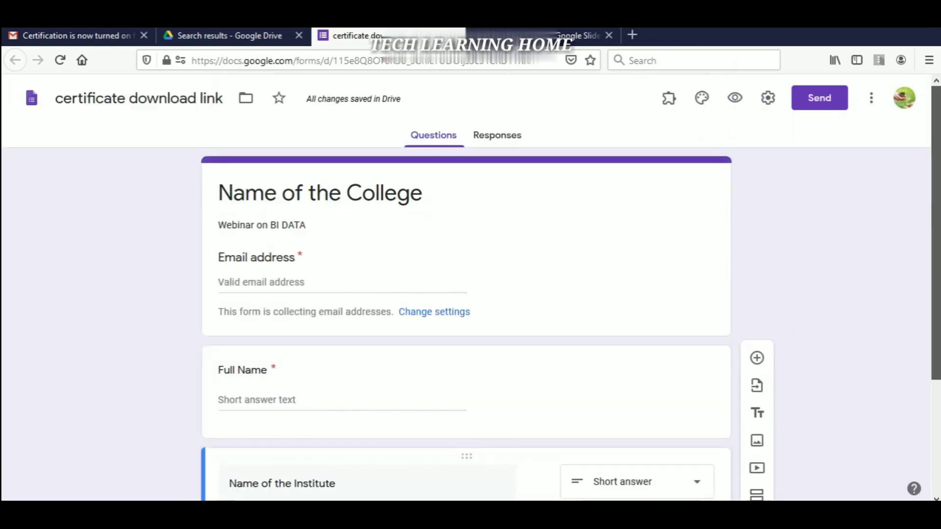
left_click(561, 199)
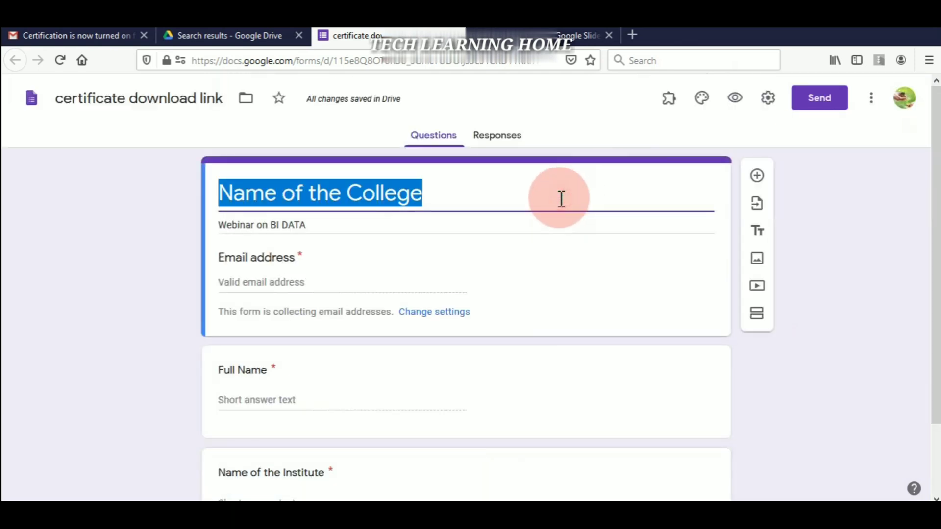
left_click(555, 245)
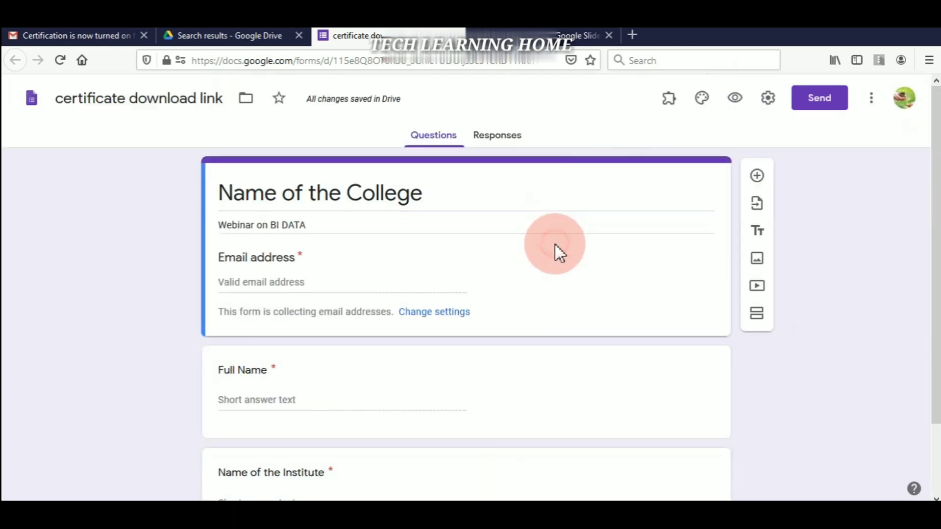
Insert the dark blue light-streak image from the Work and School themes as the form's header and set the theme color to dark slate blue.
left_click(702, 101)
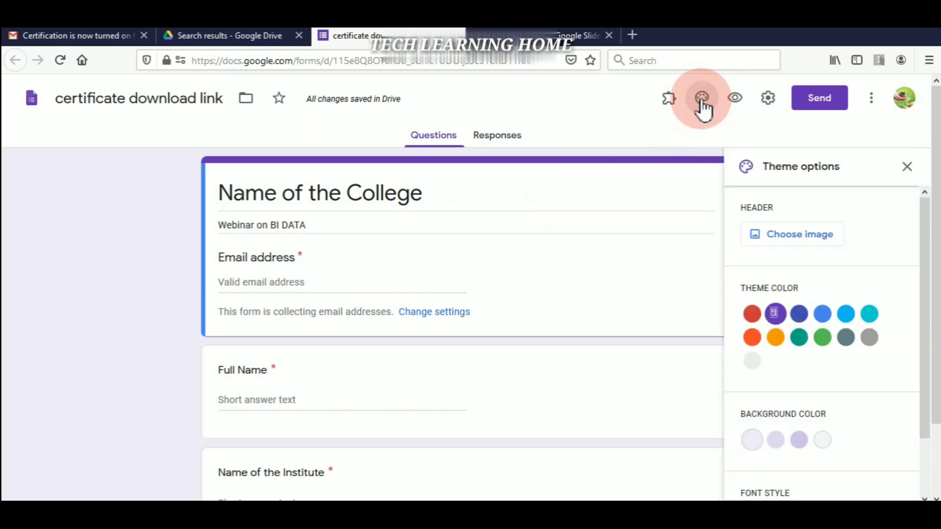
left_click(824, 240)
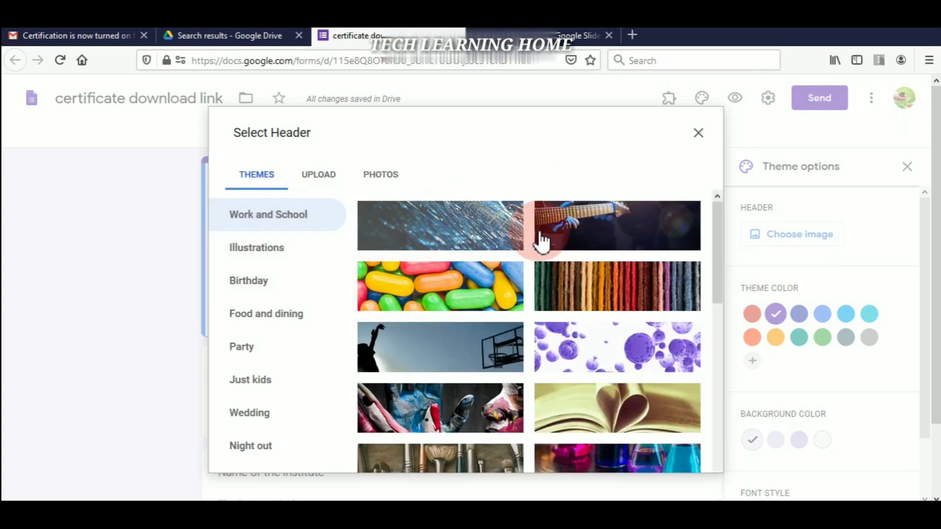
left_click(476, 236)
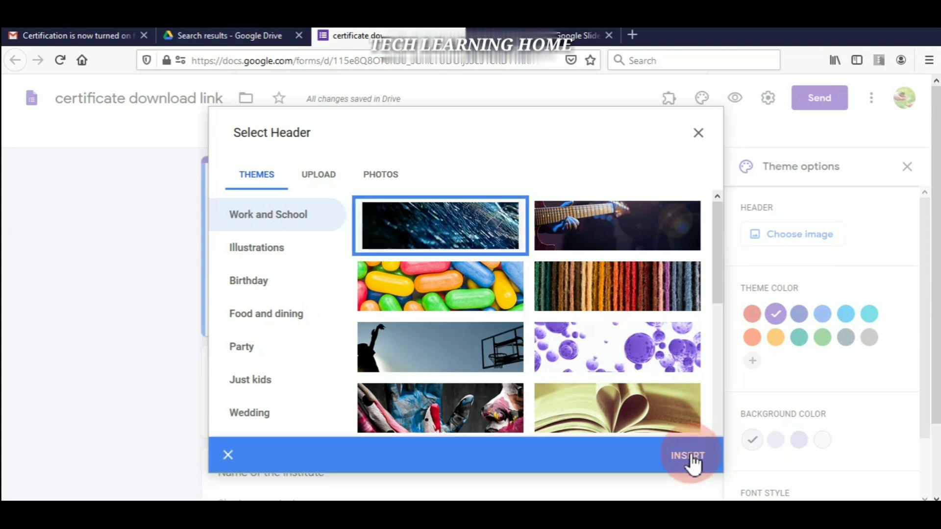
left_click(689, 457)
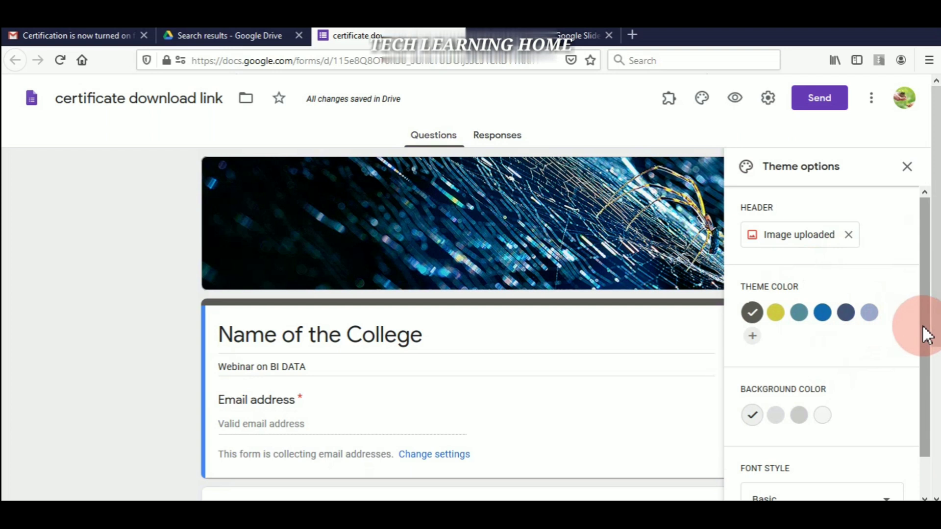
left_click(846, 314)
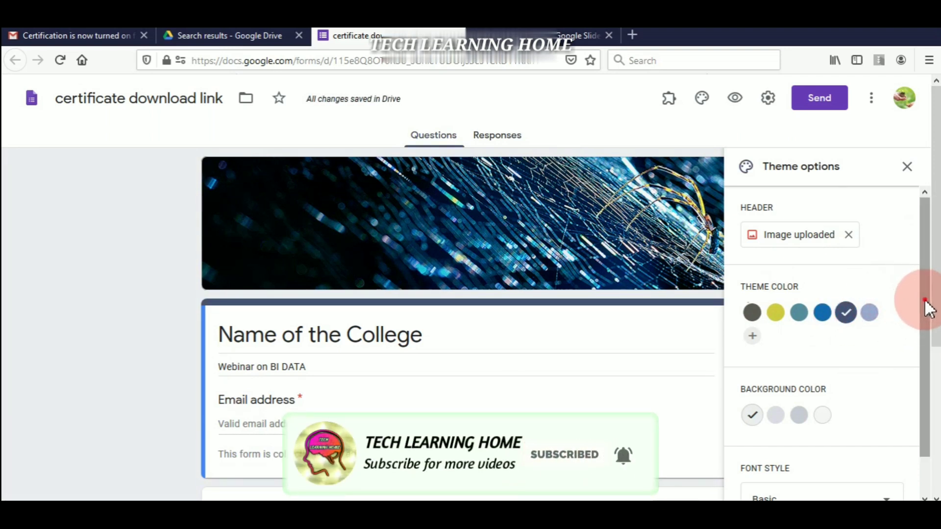
left_click_drag(926, 303, 926, 379)
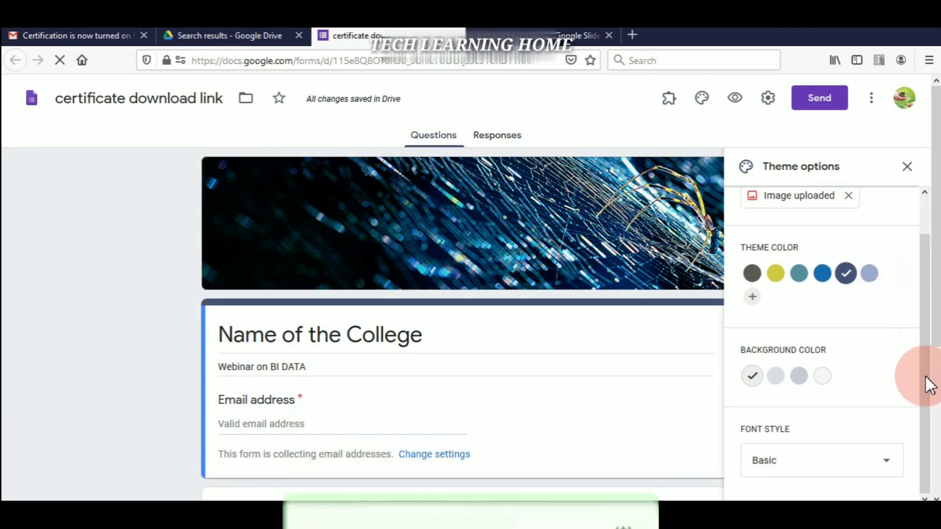
Set the form's theme font style to Playful and close the theme options.
left_click(882, 465)
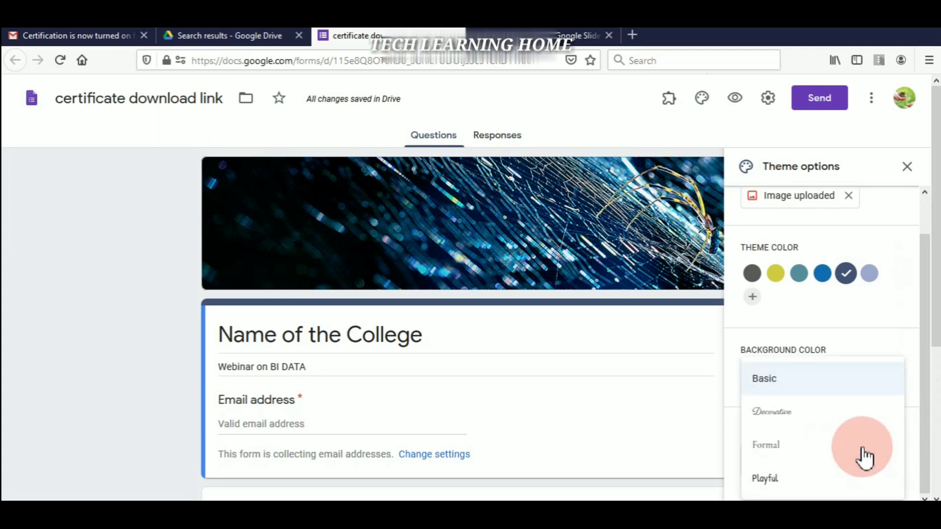
left_click(768, 480)
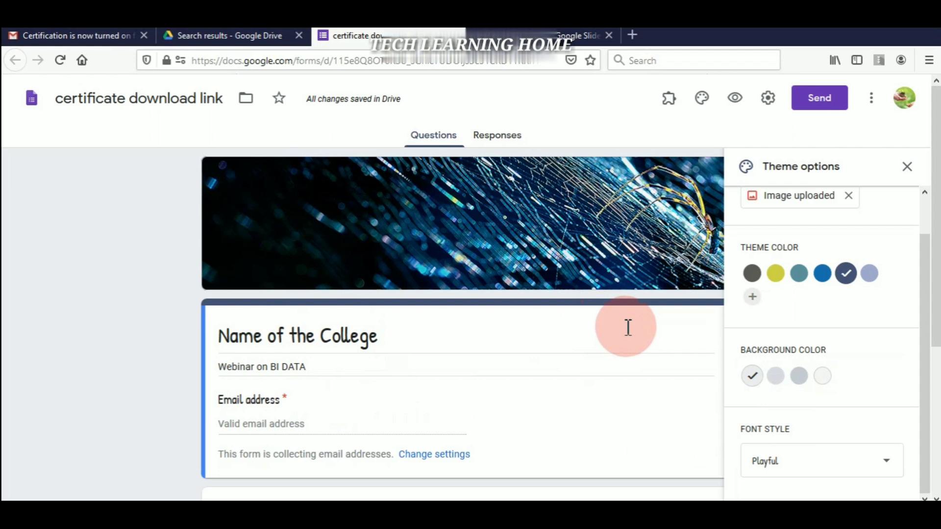
triple_click(612, 323)
left_click(616, 212)
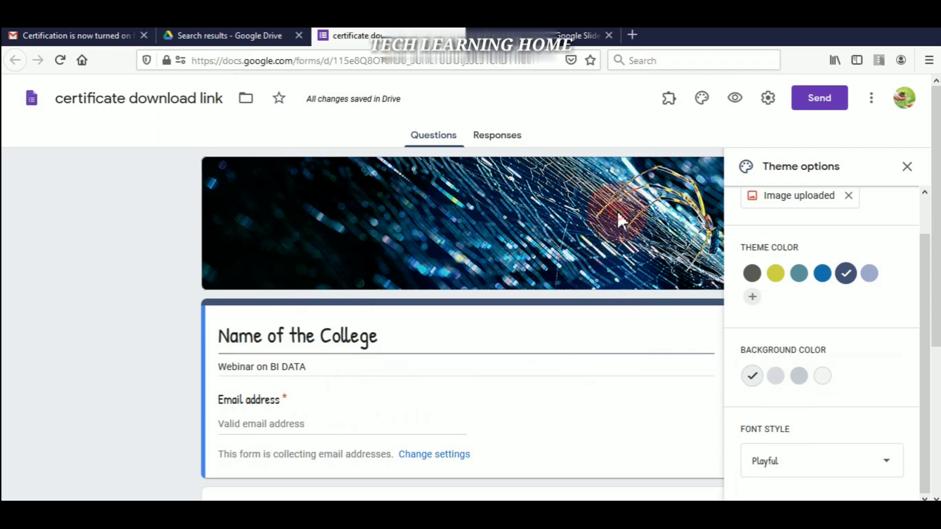
left_click(907, 167)
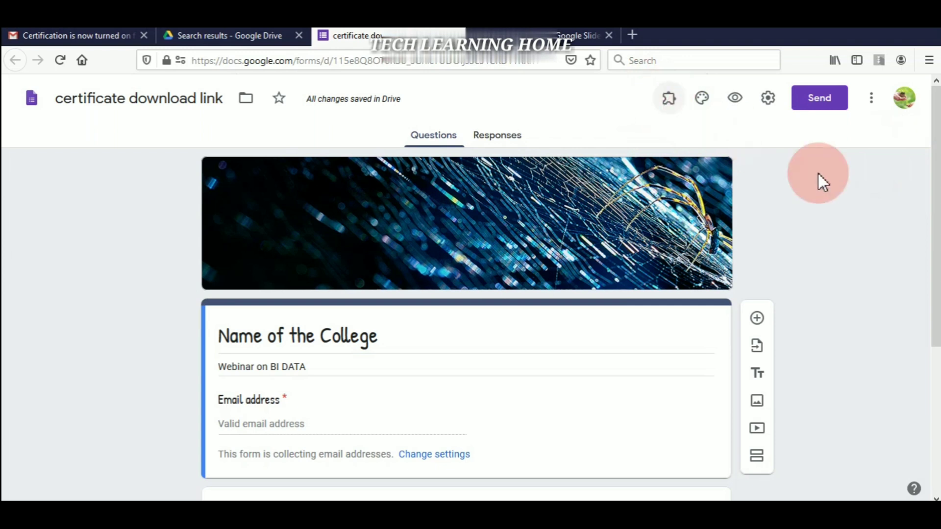
Search the add-on marketplace for Certify'em and check its installation options.
left_click(872, 104)
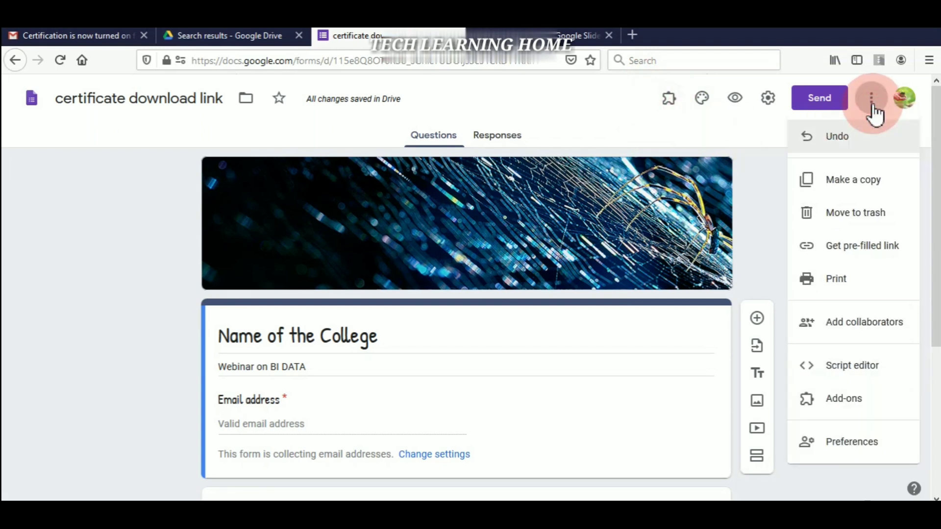
left_click(843, 399)
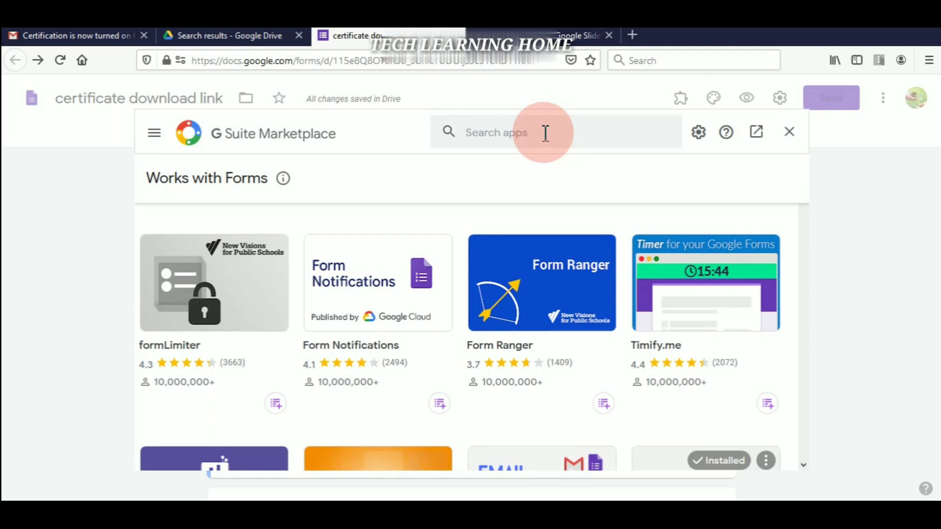
left_click(545, 133)
type("c")
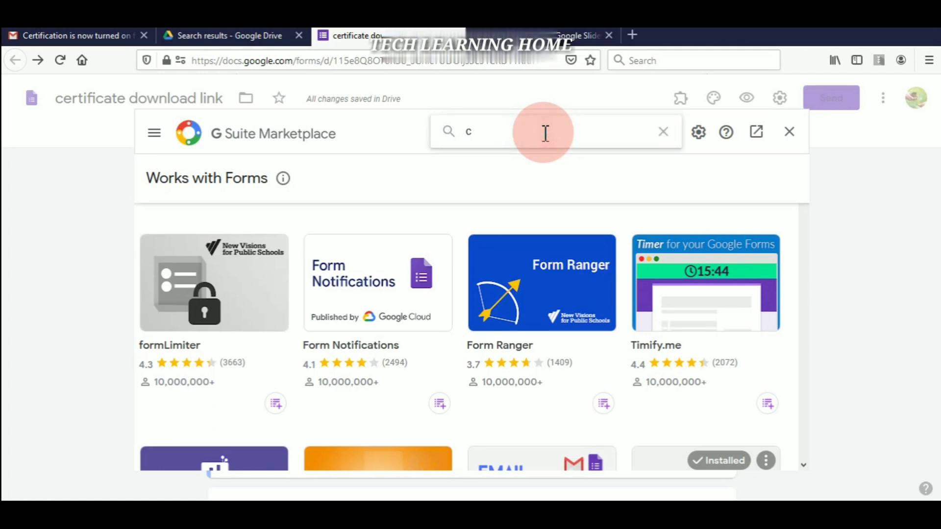
type("ertify")
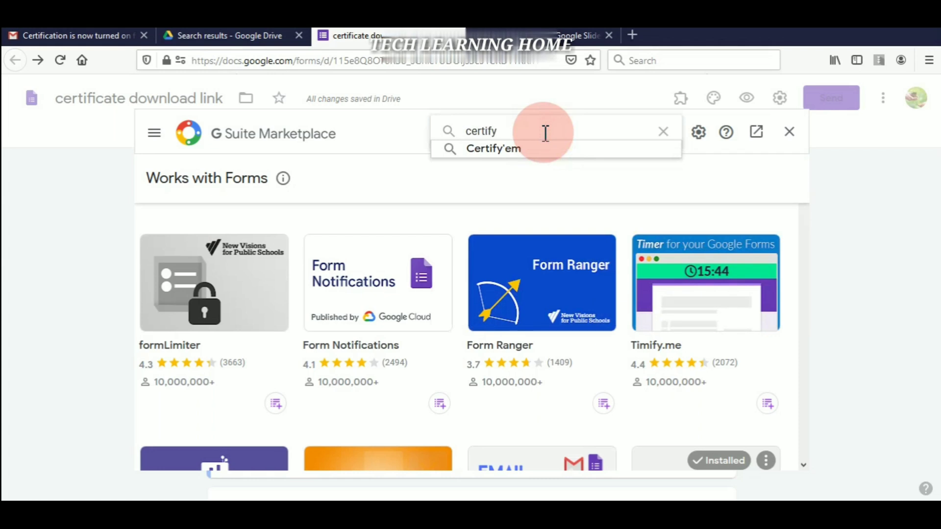
left_click(522, 147)
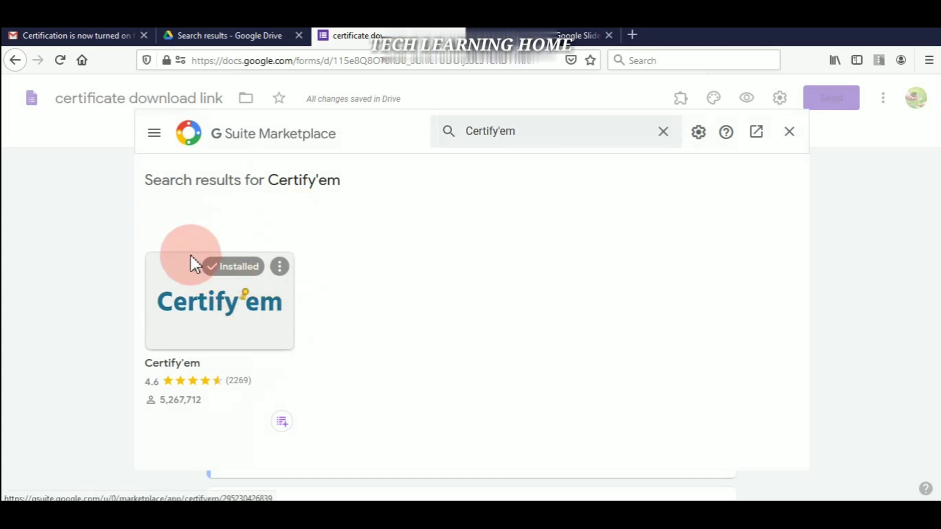
left_click(282, 268)
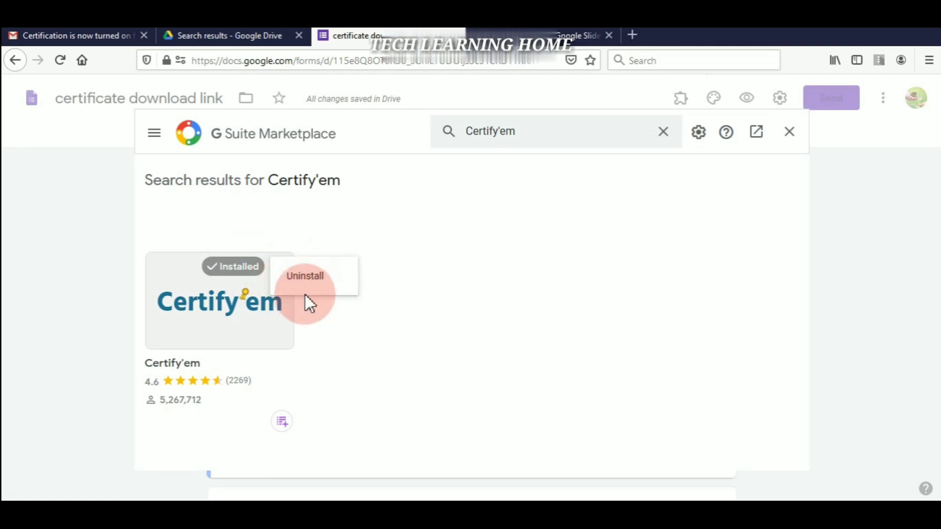
left_click(314, 328)
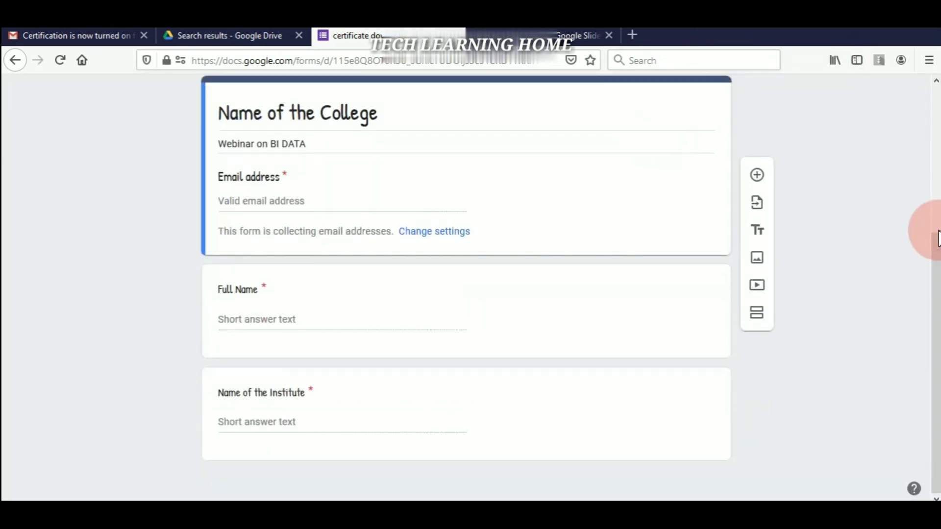
left_click_drag(936, 252, 936, 102)
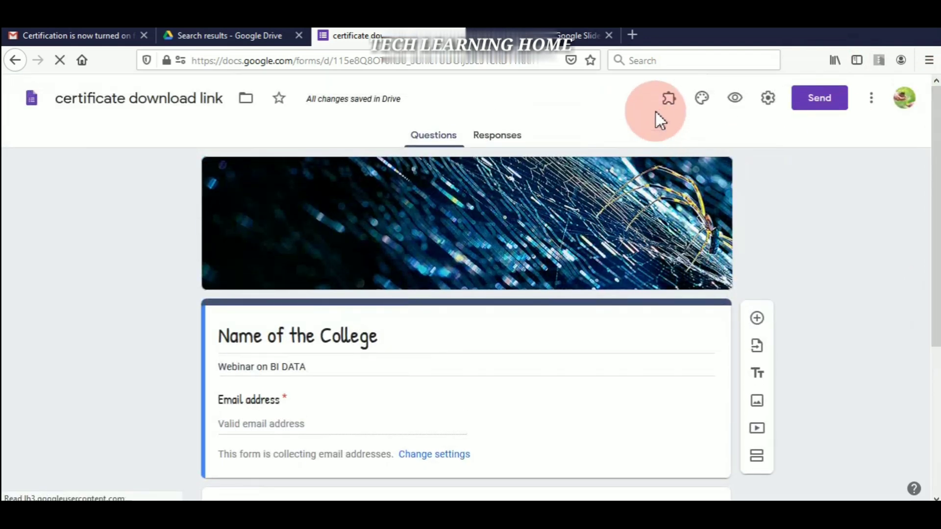
left_click(669, 99)
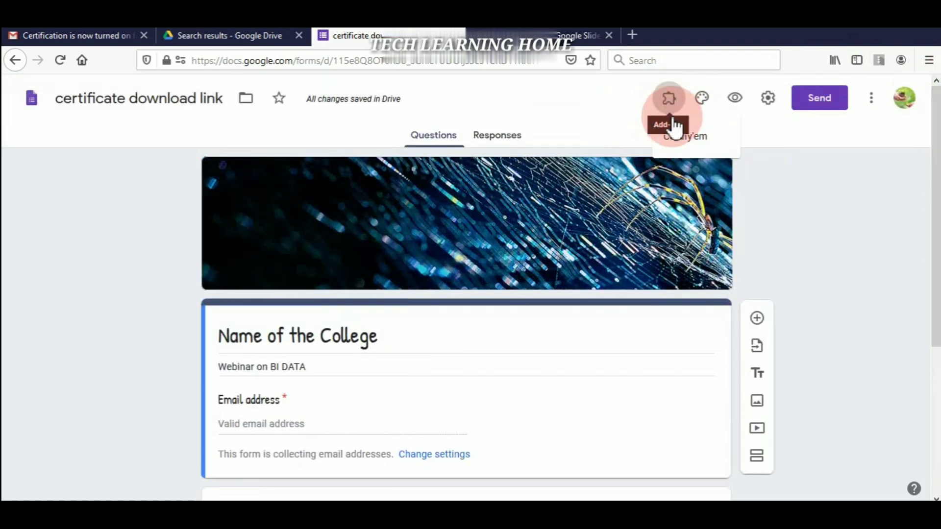
left_click(679, 142)
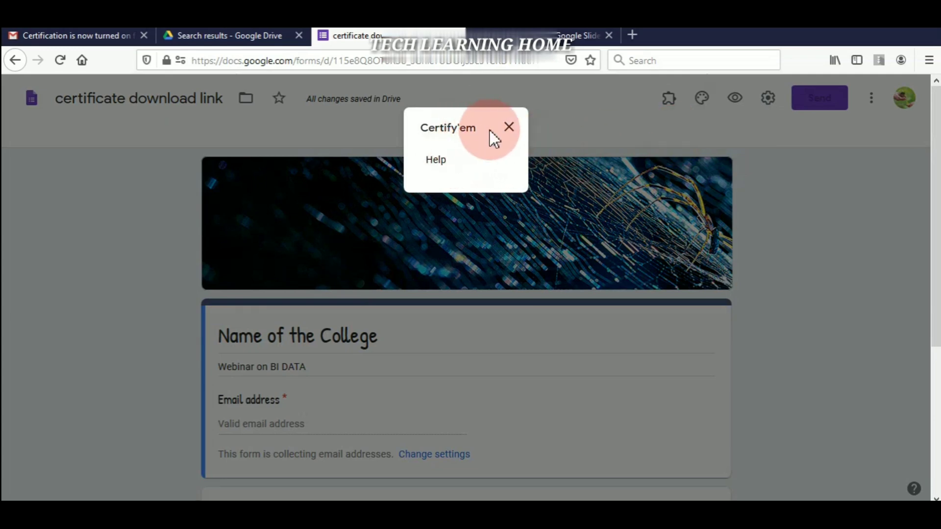
left_click(510, 128)
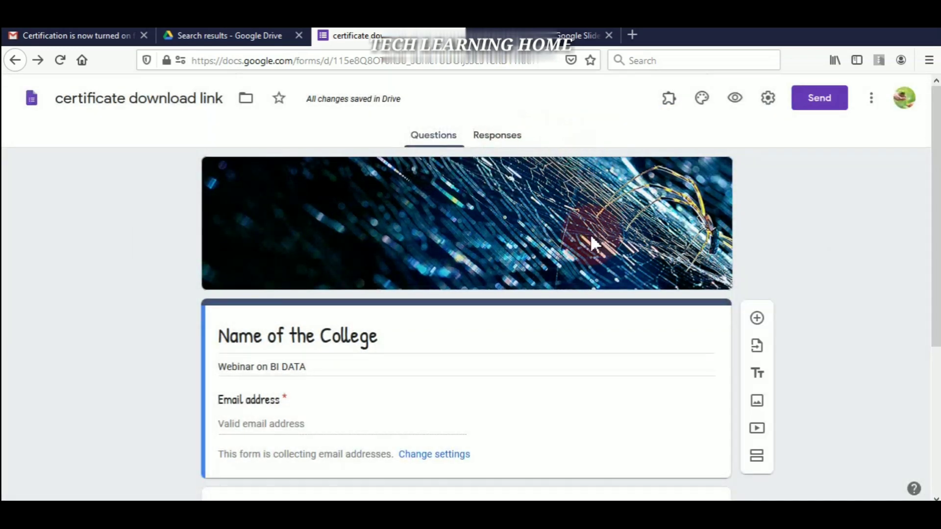
triple_click(432, 351)
left_click(661, 112)
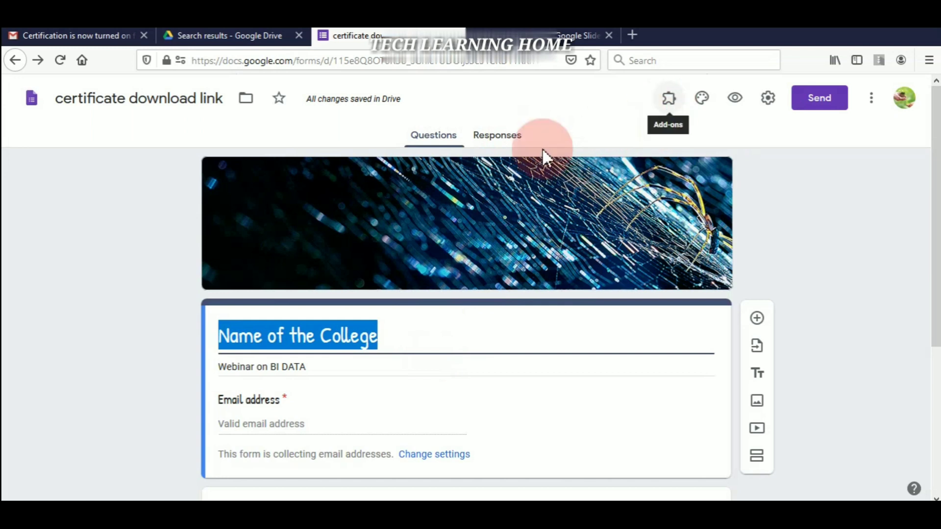
left_click(552, 180)
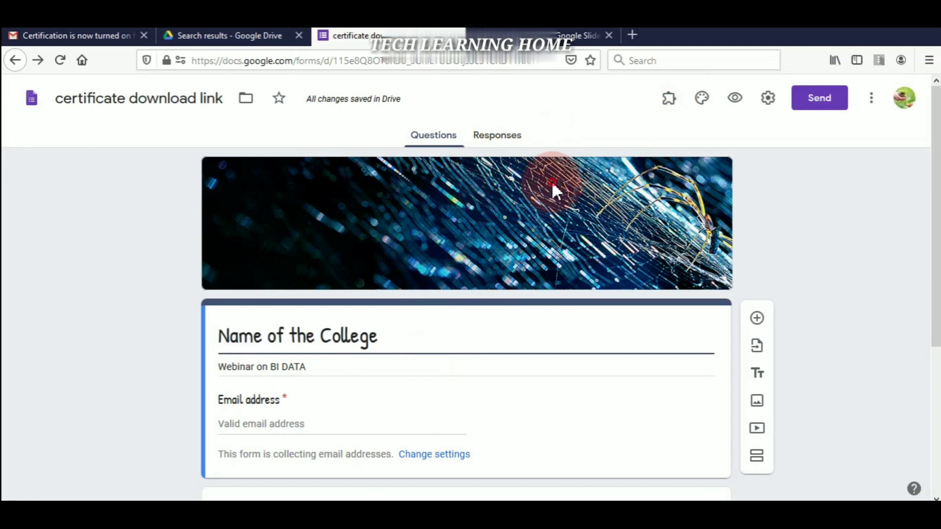
Link the form's responses to a new spreadsheet named "certificate download link (Responses)".
left_click(496, 141)
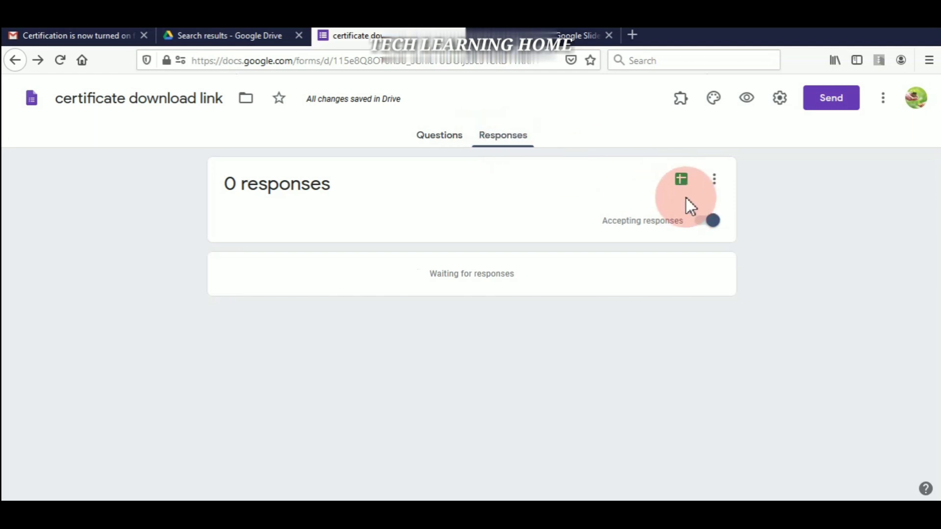
left_click(683, 179)
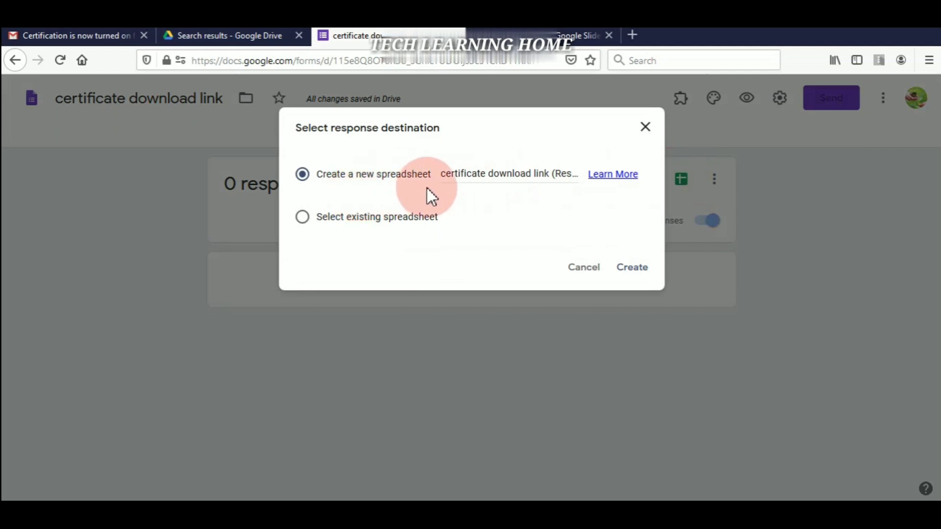
left_click(629, 268)
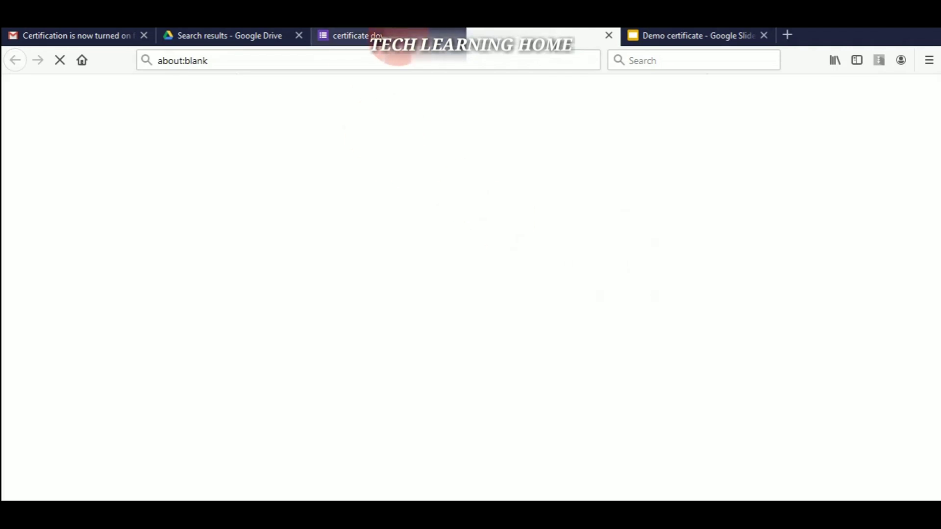
Check the column headings in the linked response spreadsheet in Google Sheets and return to the form.
left_click(387, 36)
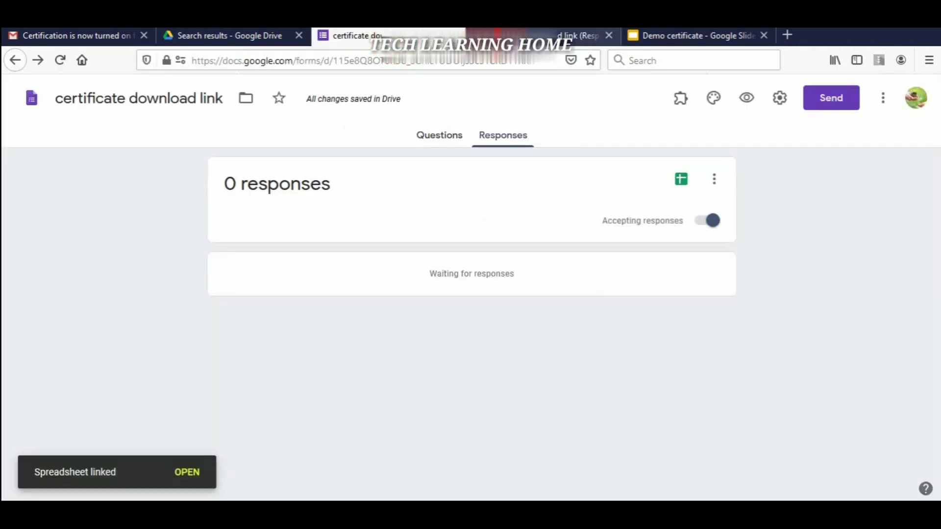
left_click(495, 35)
left_click(377, 35)
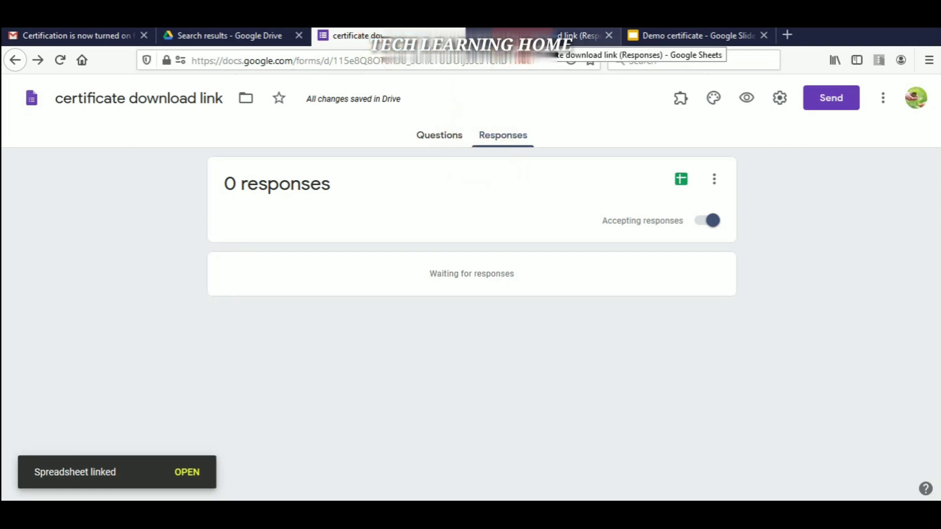
left_click(554, 37)
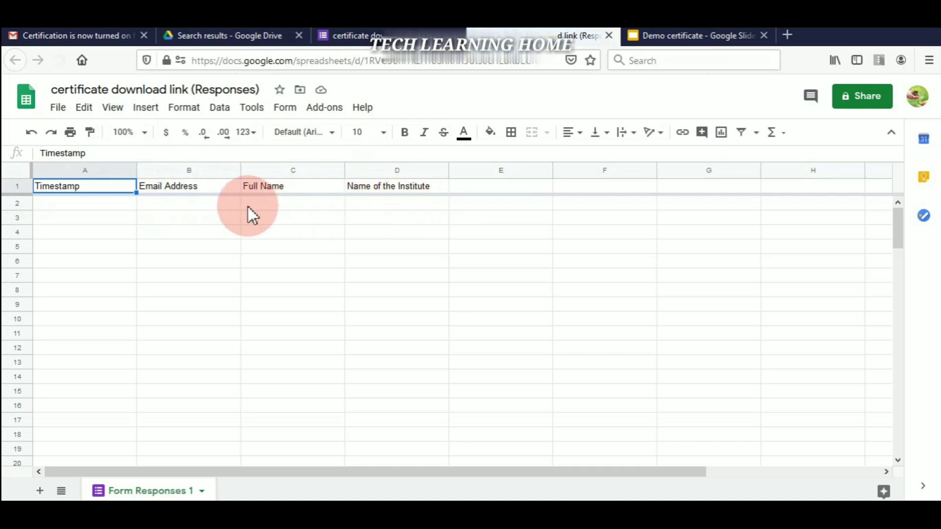
left_click(382, 36)
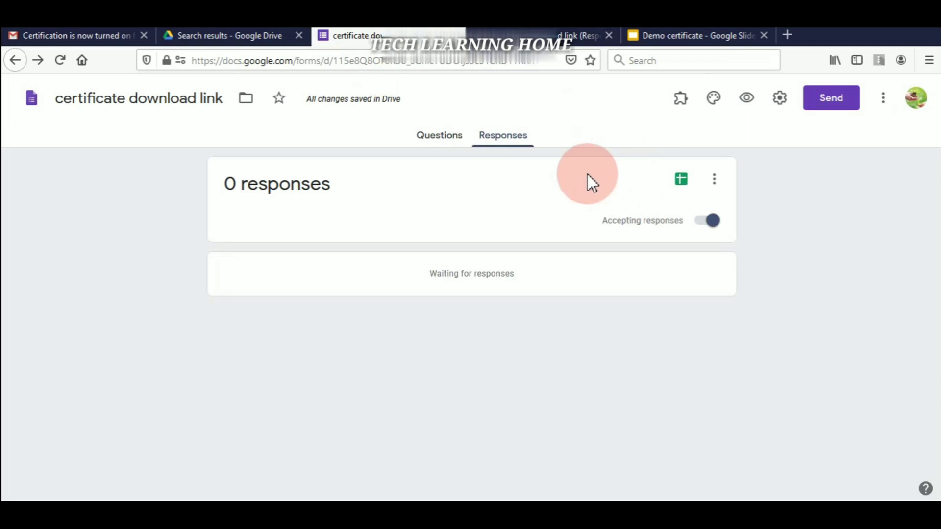
Show the Certify'em add-on controls for the form and turn certification on.
left_click(681, 100)
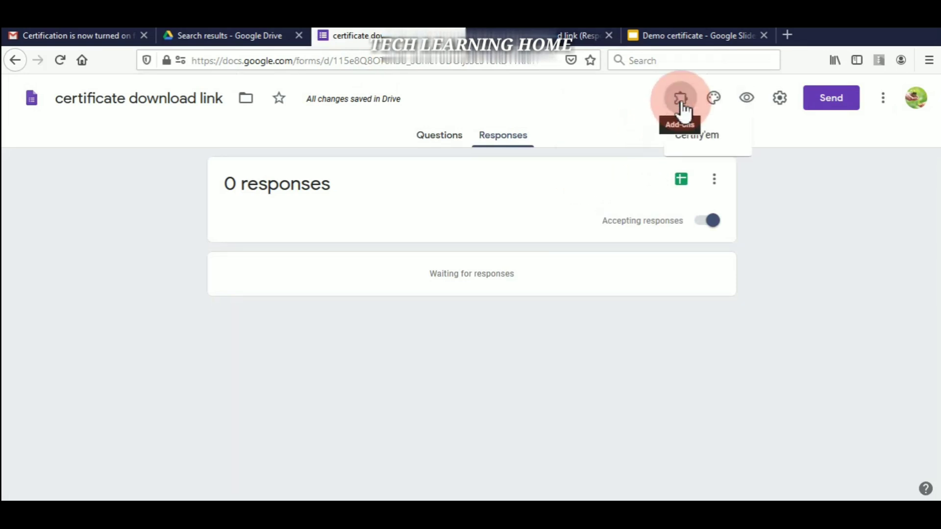
left_click(686, 140)
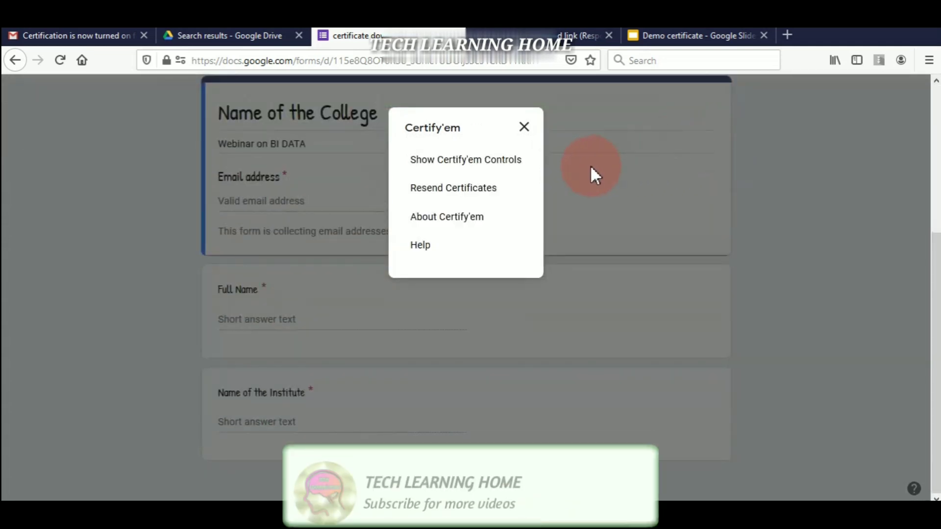
left_click(457, 165)
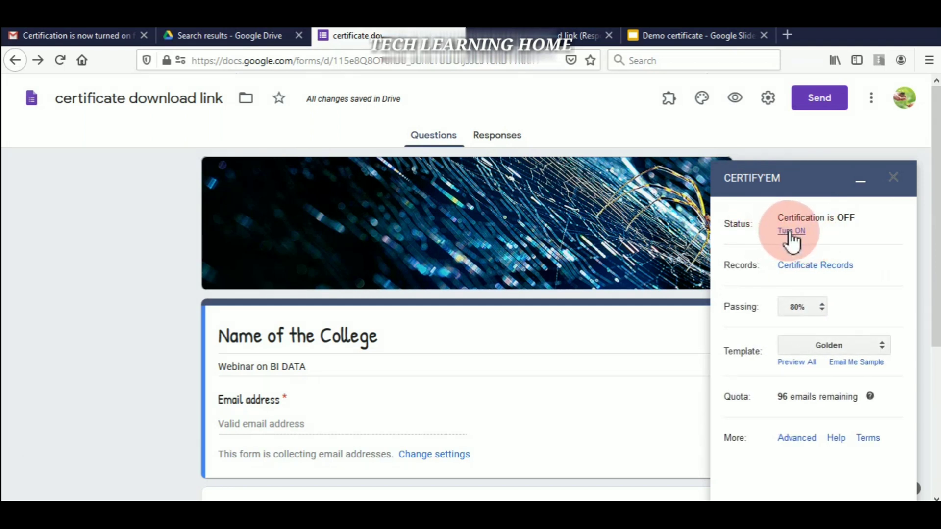
left_click(790, 231)
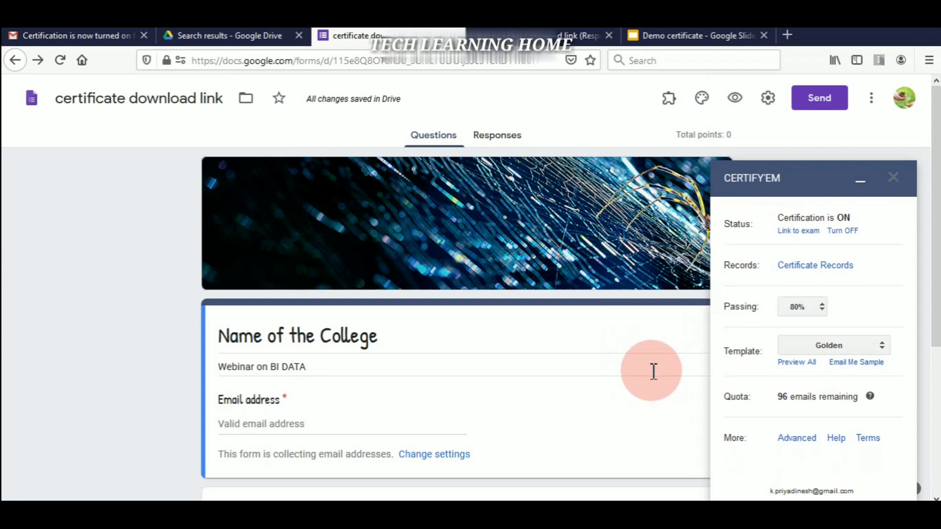
Set the Certify'em passing score to 0%.
left_click(822, 307)
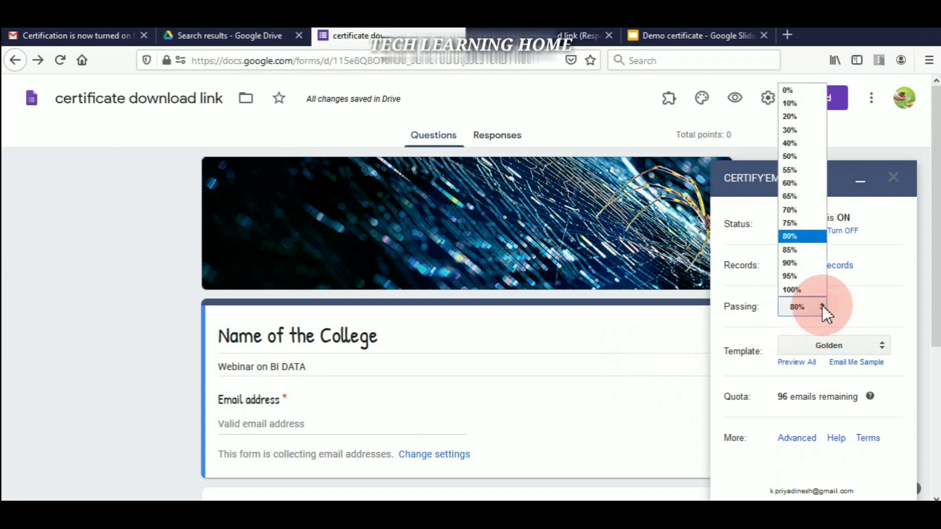
left_click(787, 92)
left_click(935, 254)
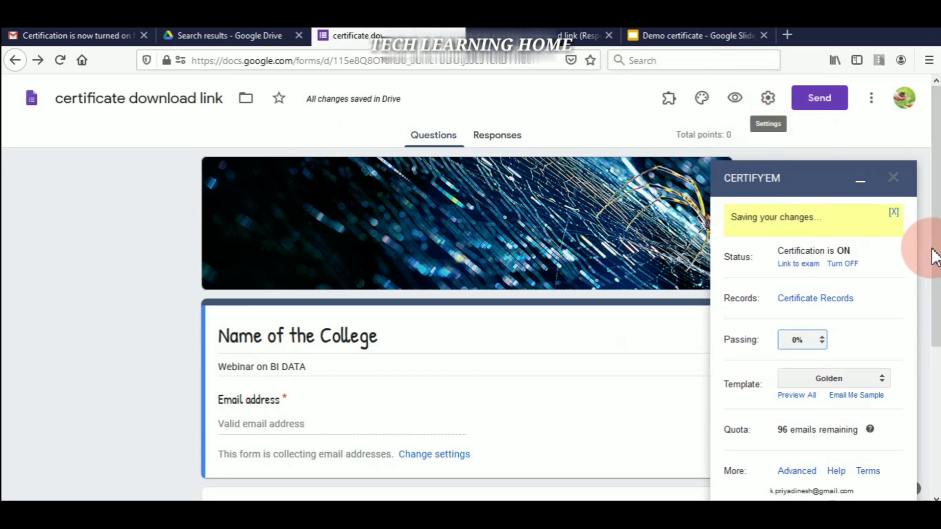
scroll(934, 254, "down", 2)
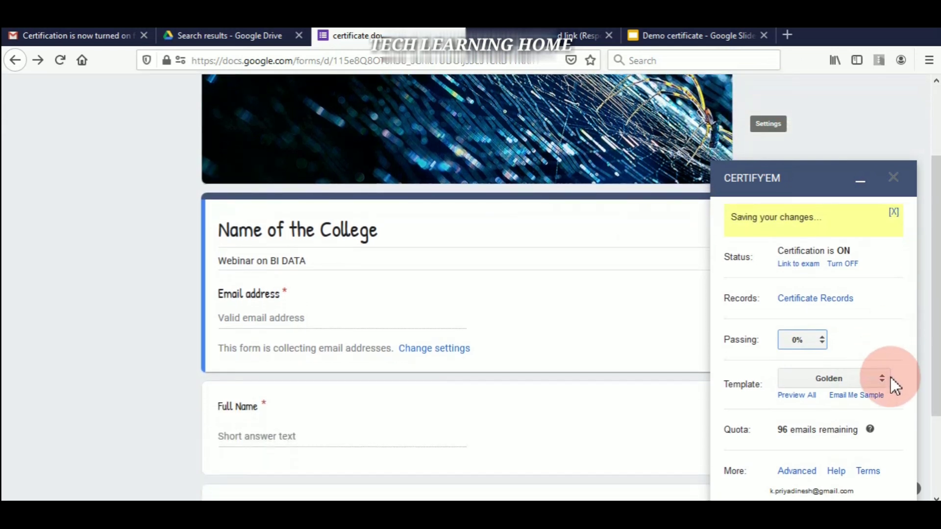
left_click(878, 383)
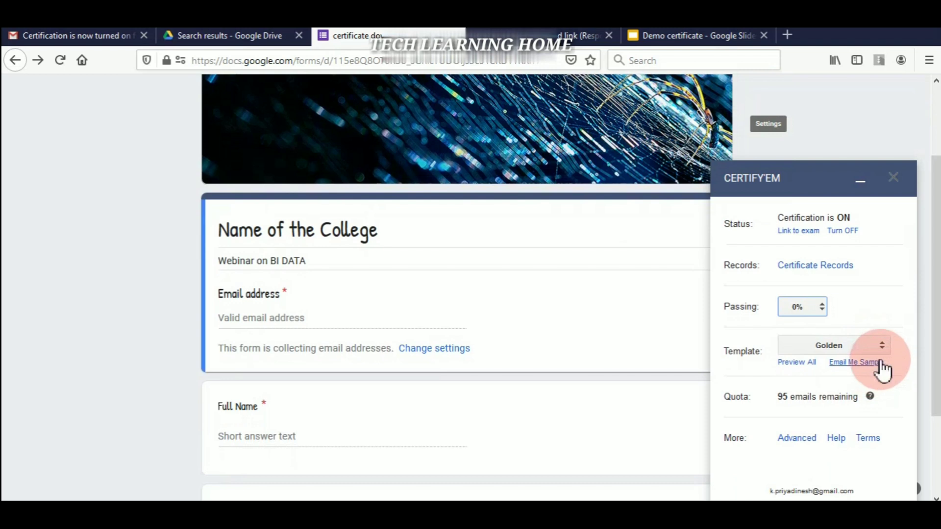
left_click(883, 345)
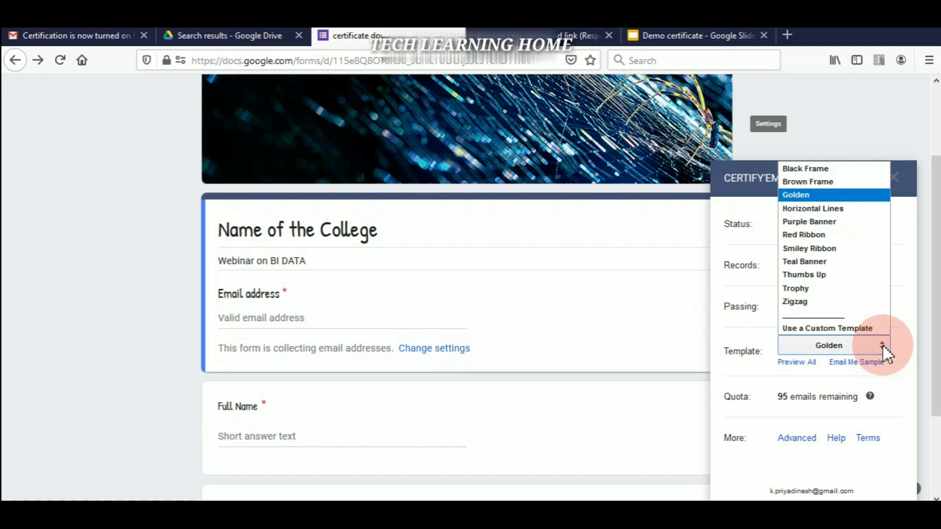
left_click(821, 328)
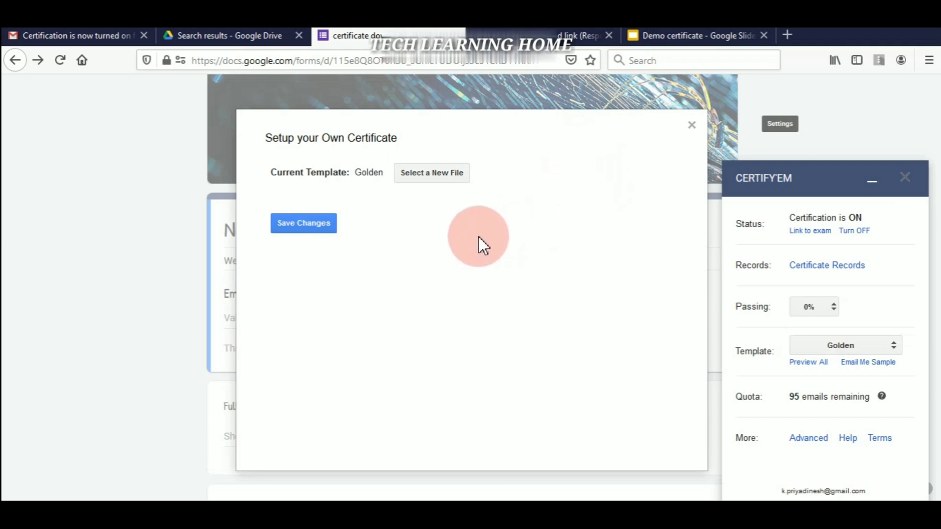
left_click(692, 126)
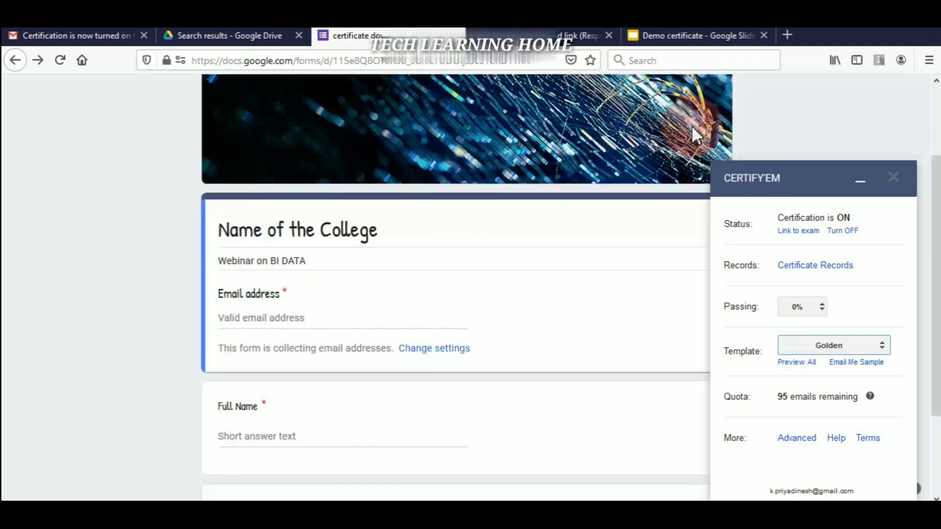
Check the "Demo certificate" presentation in Google Slides, return to the form and save that file as Certify'em's custom template.
left_click(668, 37)
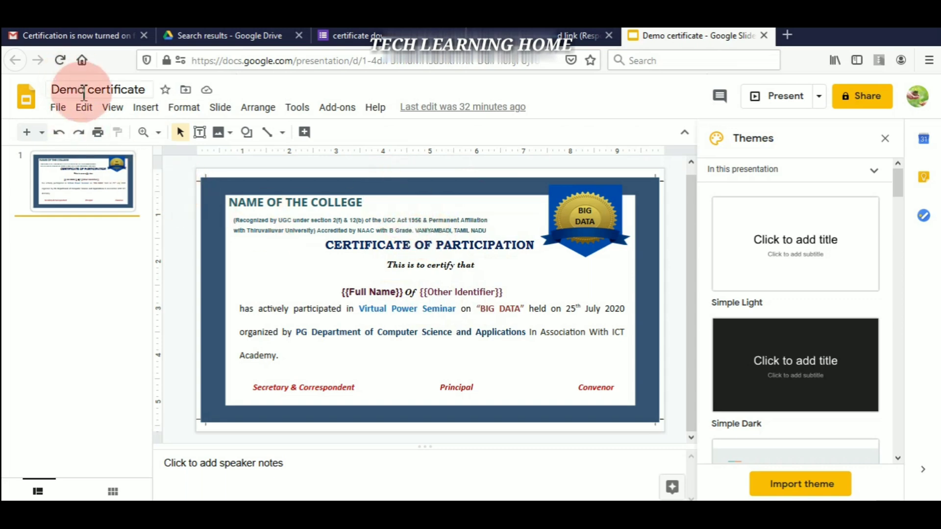
left_click(377, 37)
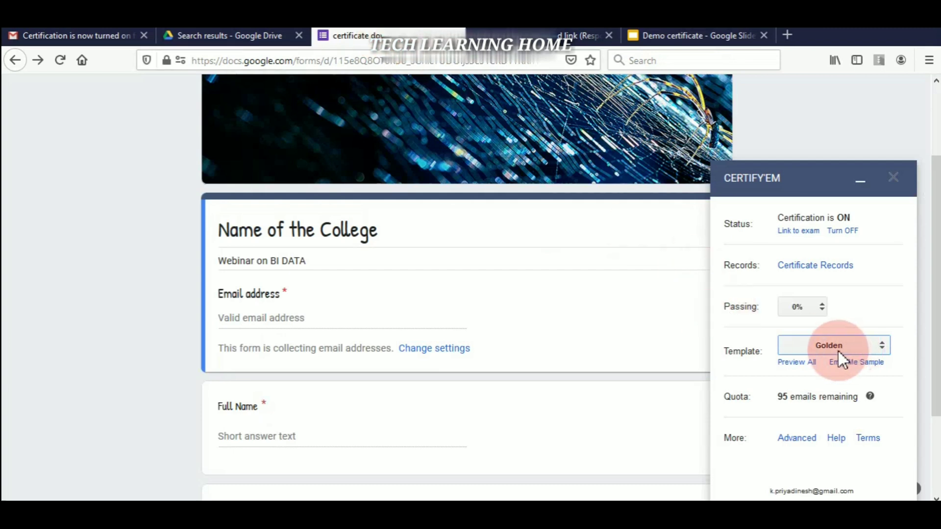
left_click(880, 346)
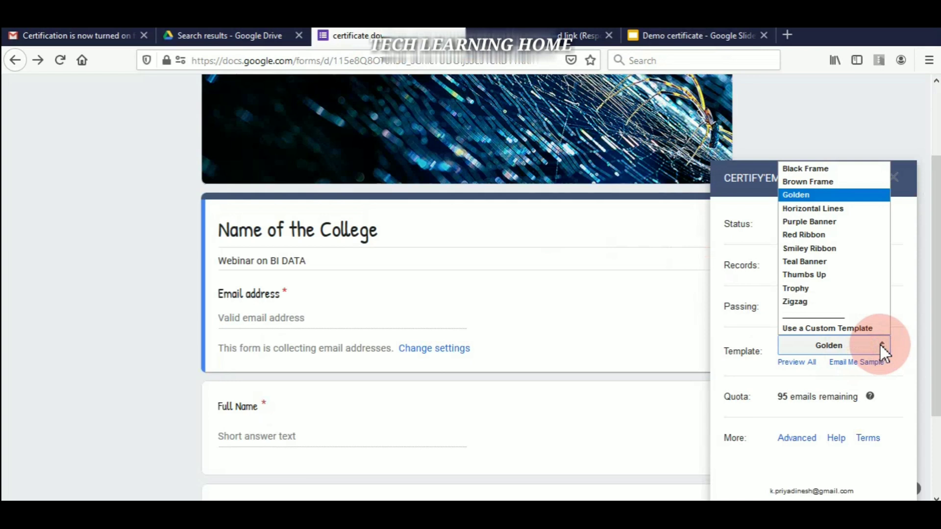
left_click(849, 326)
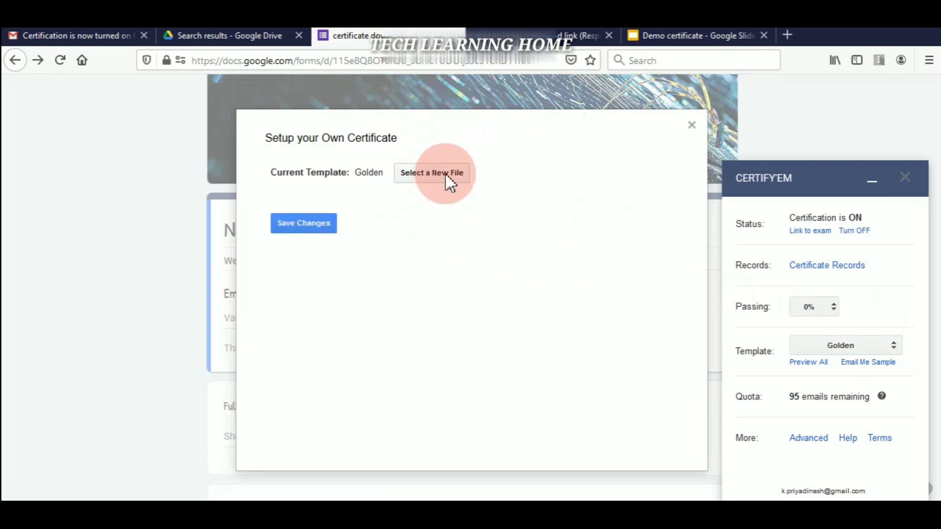
left_click(446, 175)
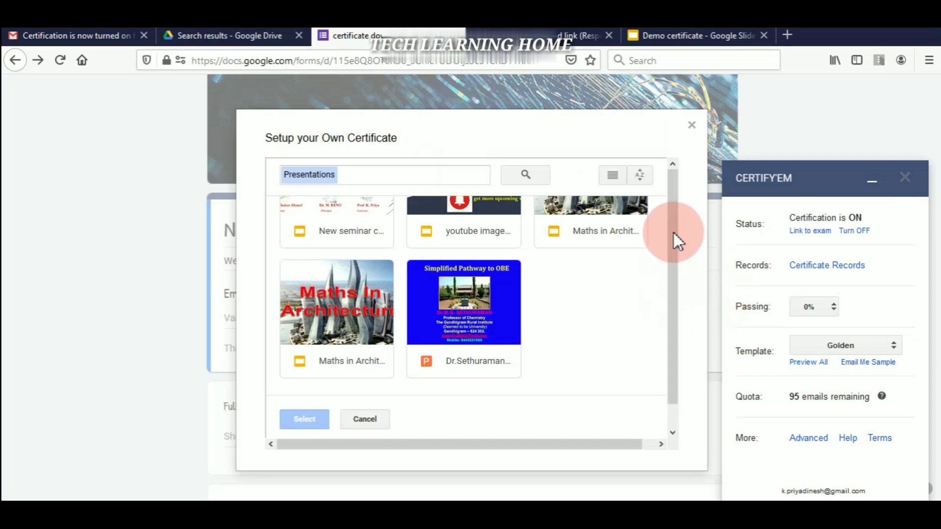
left_click_drag(674, 234, 677, 198)
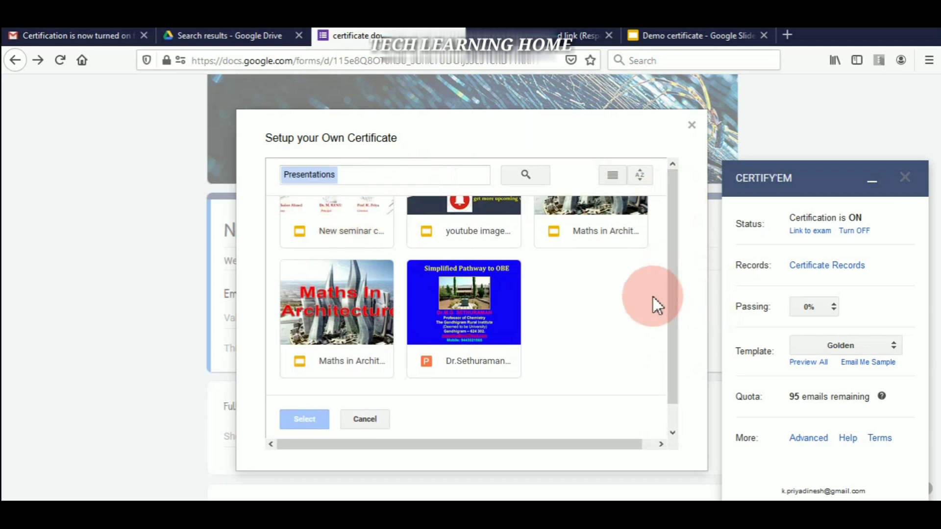
scroll(653, 296, "up", 5)
left_click(115, 161)
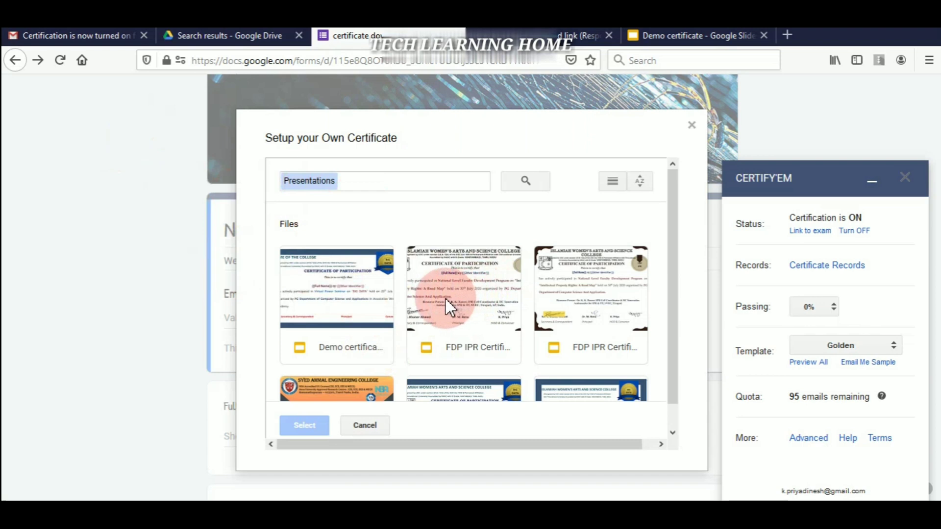
left_click(327, 278)
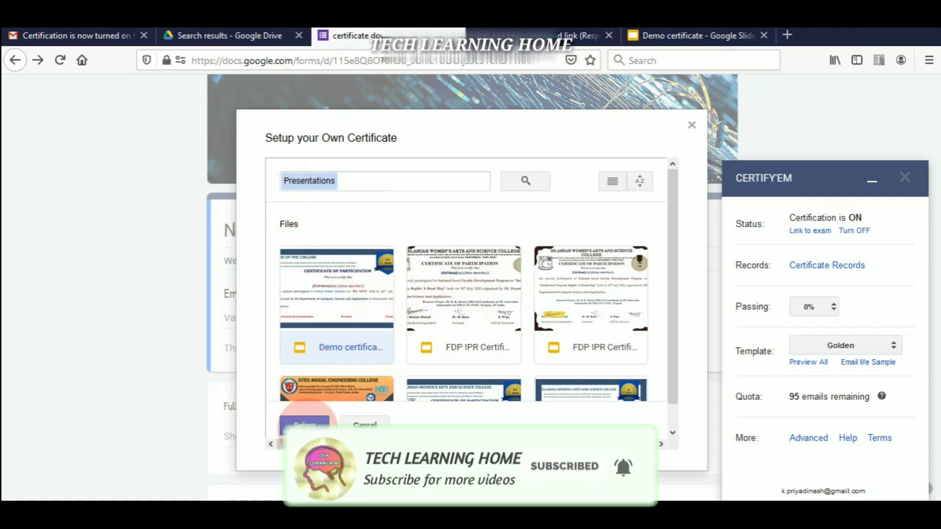
left_click(307, 428)
left_click(318, 228)
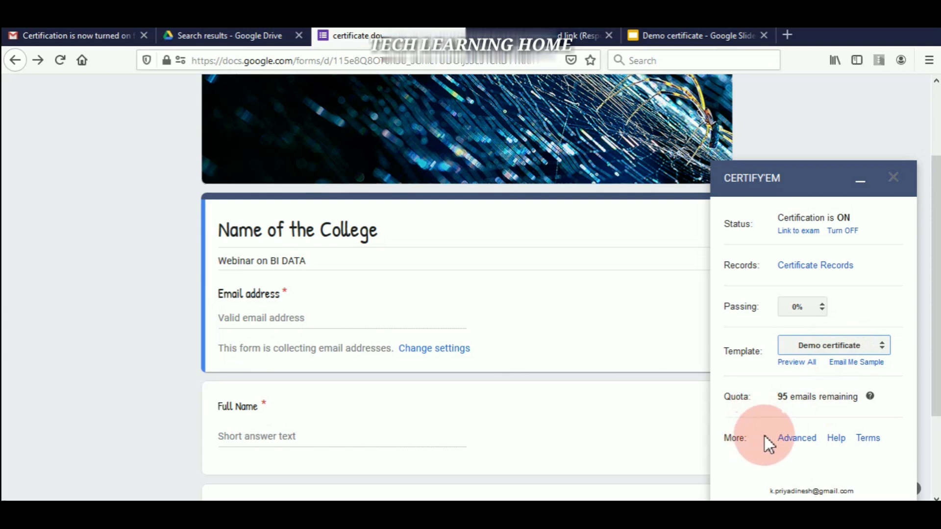
Review Certify'em's advanced options and compare the certificate records columns with the placeholders in the Demo certificate and the form's questions.
left_click(791, 437)
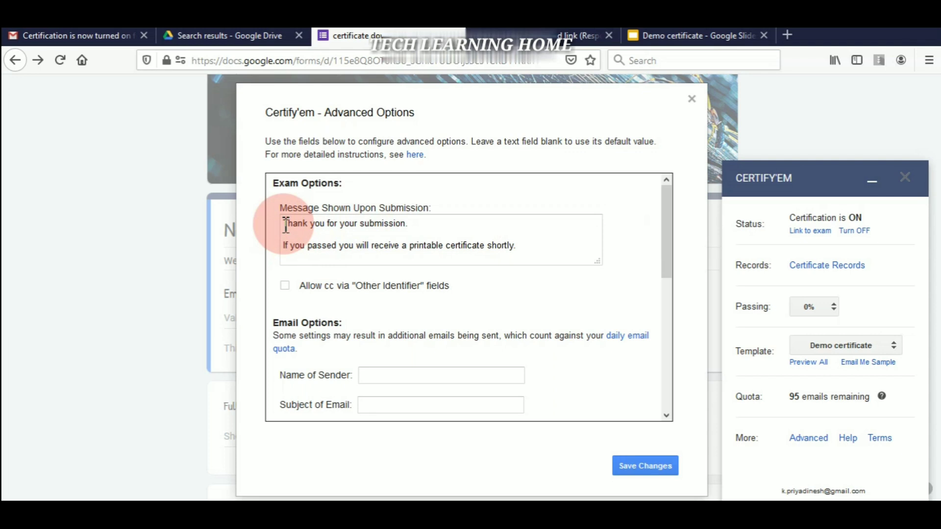
key("Escape")
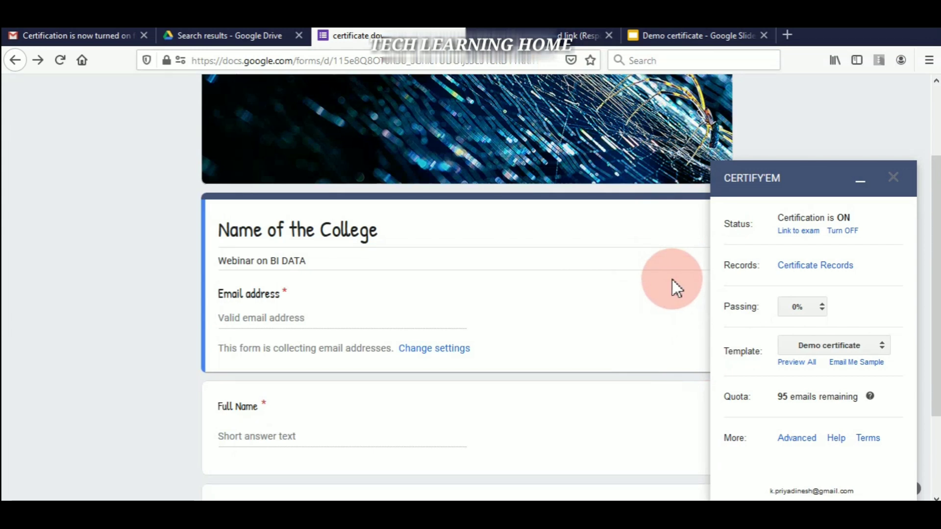
left_click(790, 268)
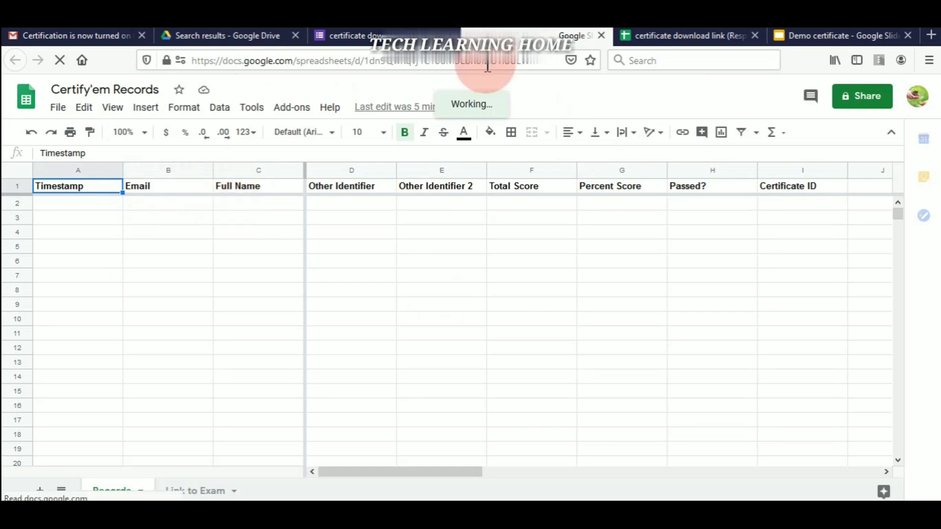
left_click(827, 35)
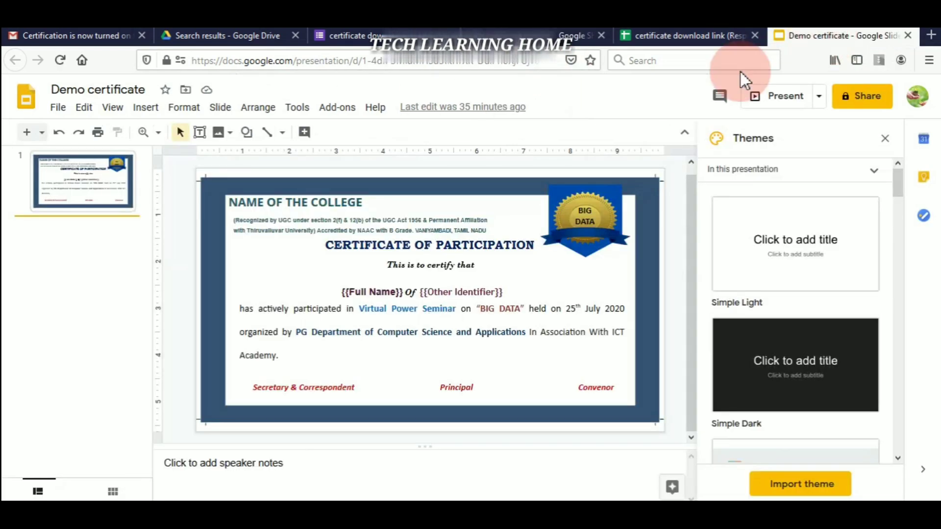
left_click(367, 296)
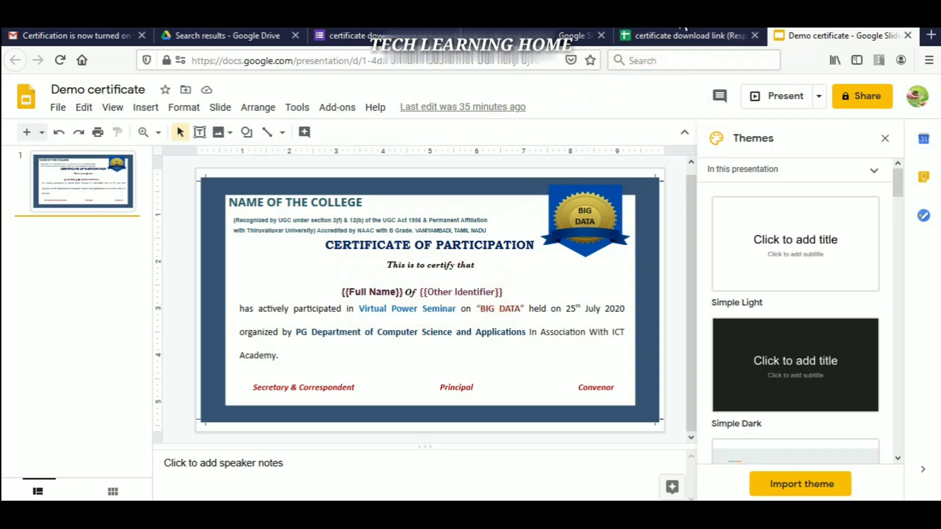
left_click(562, 35)
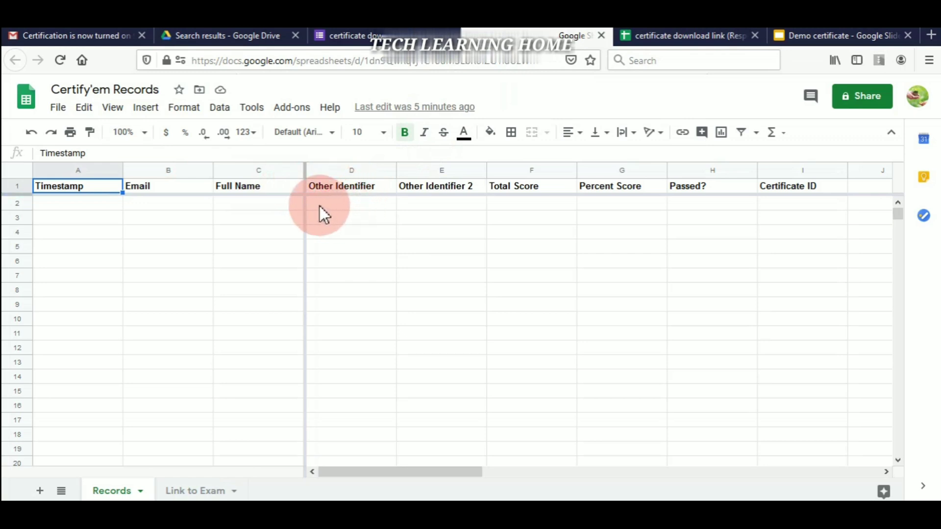
left_click(349, 35)
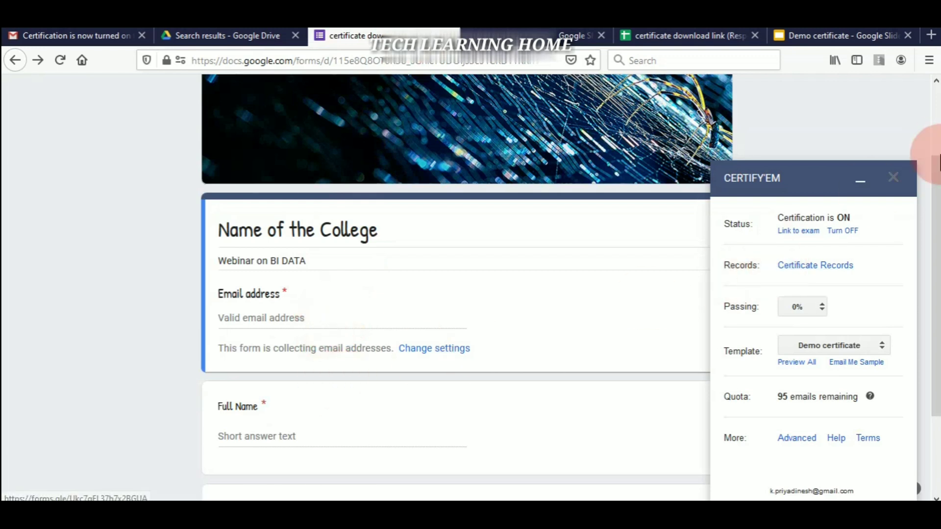
scroll(931, 157, "down", 3)
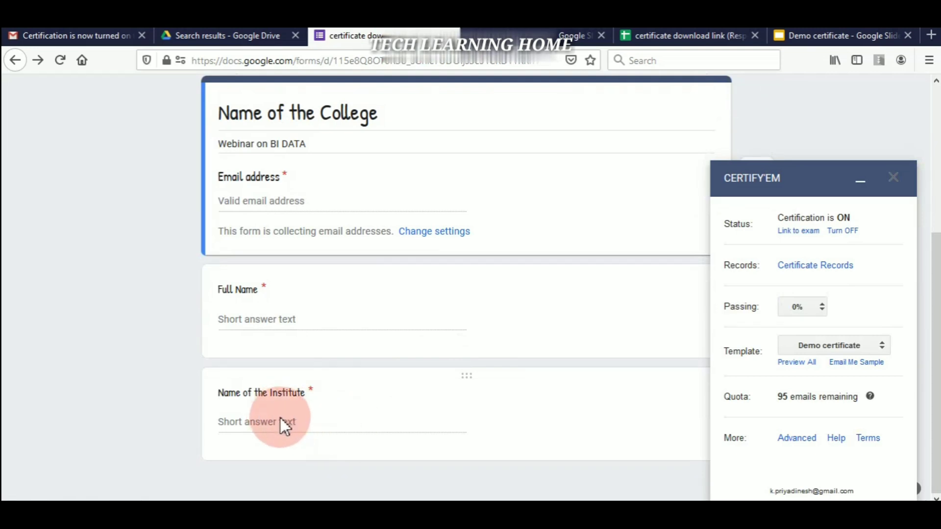
left_click(570, 42)
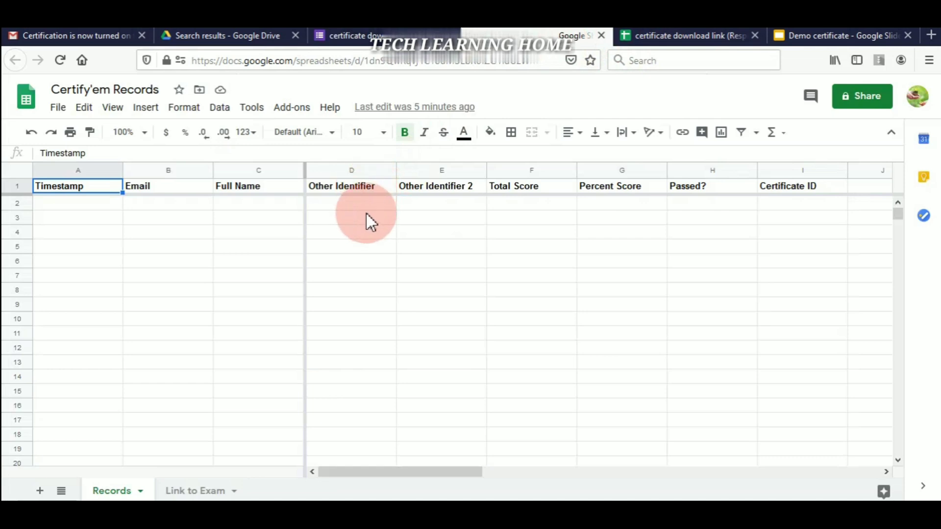
left_click(822, 40)
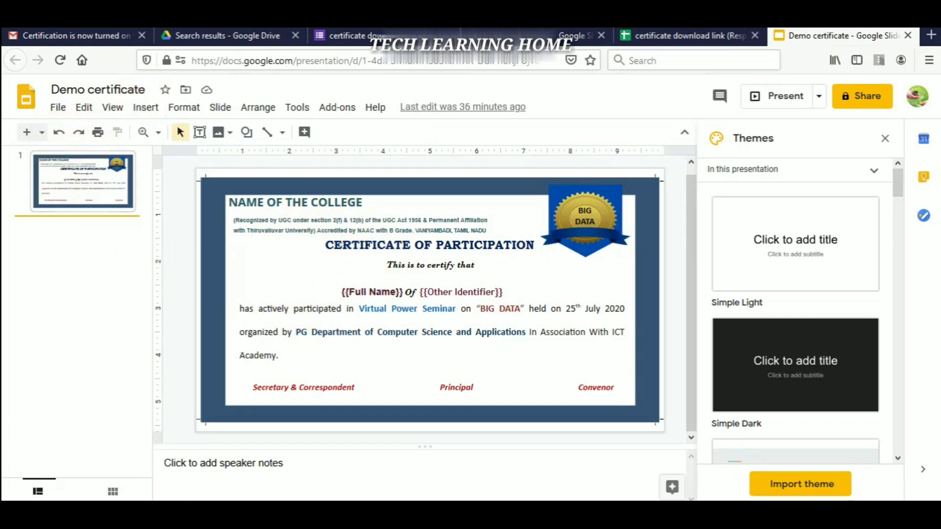
left_click(369, 39)
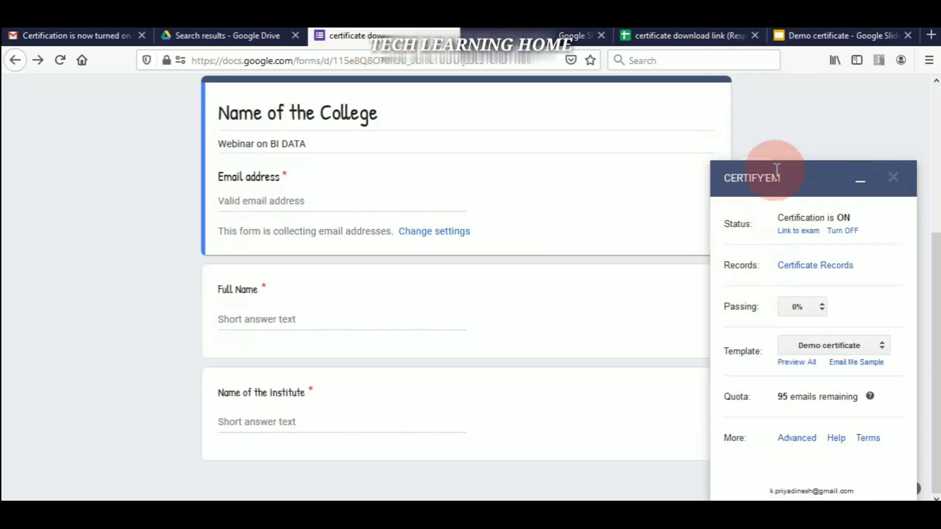
Turn on "Limit to 1 response" in the form's settings, check the presentation and quiz options, and save.
scroll(937, 206, "up", 5)
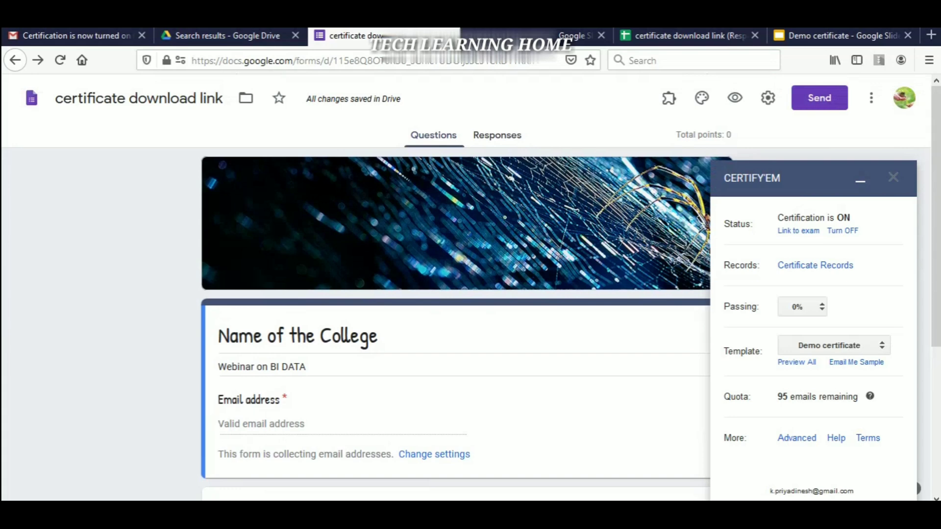
left_click(768, 98)
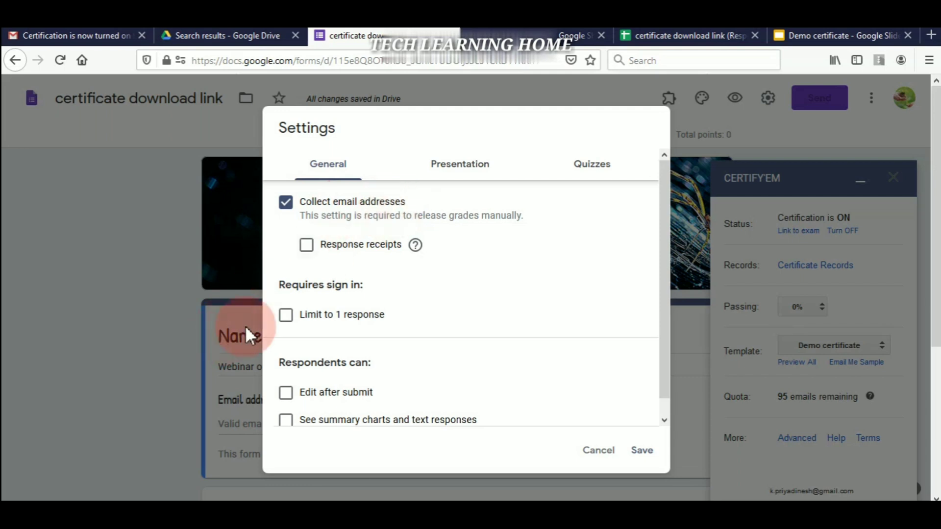
left_click(285, 315)
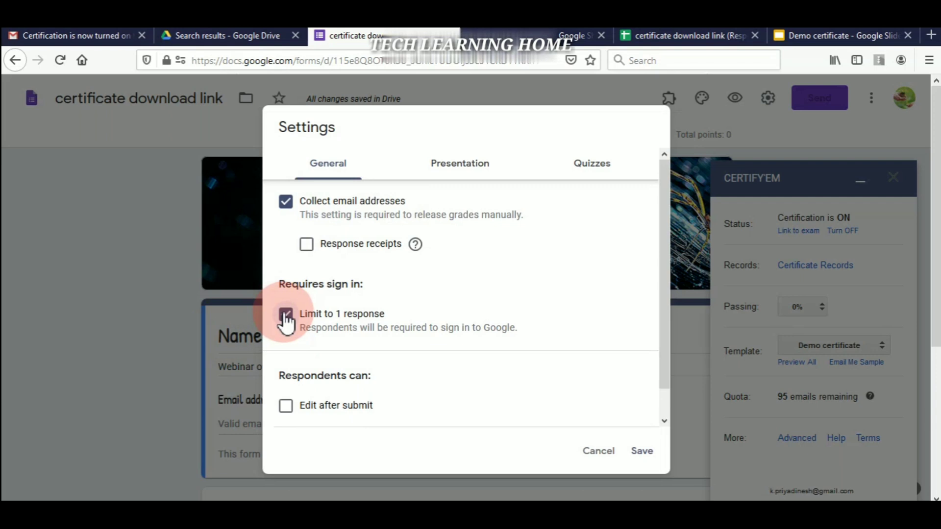
left_click(469, 164)
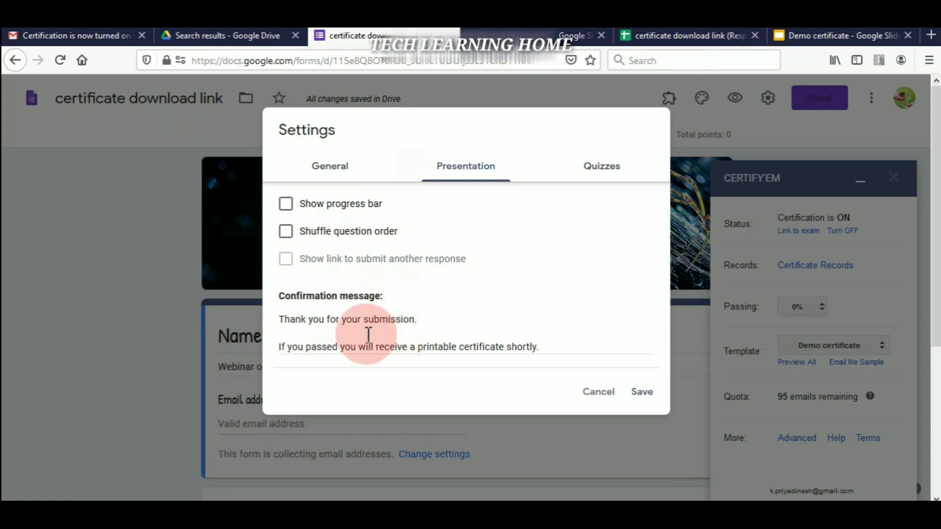
left_click(414, 347)
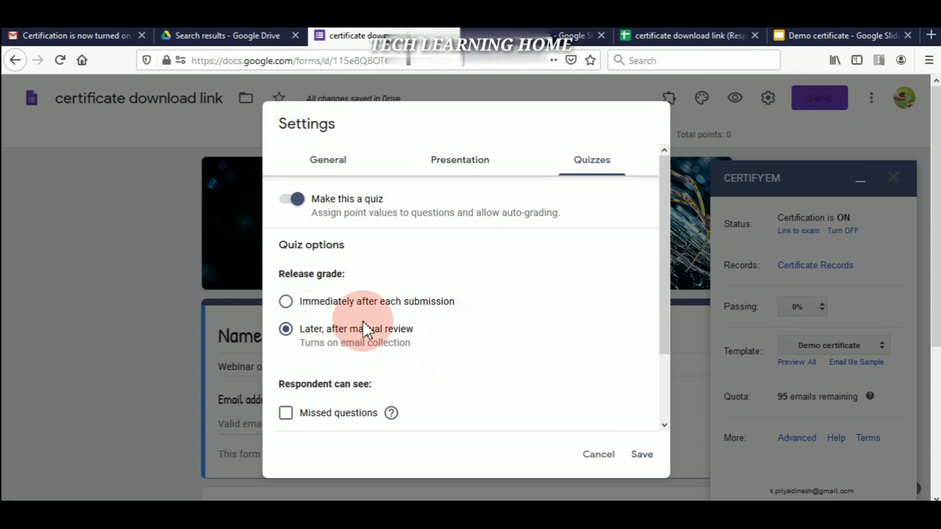
left_click(640, 457)
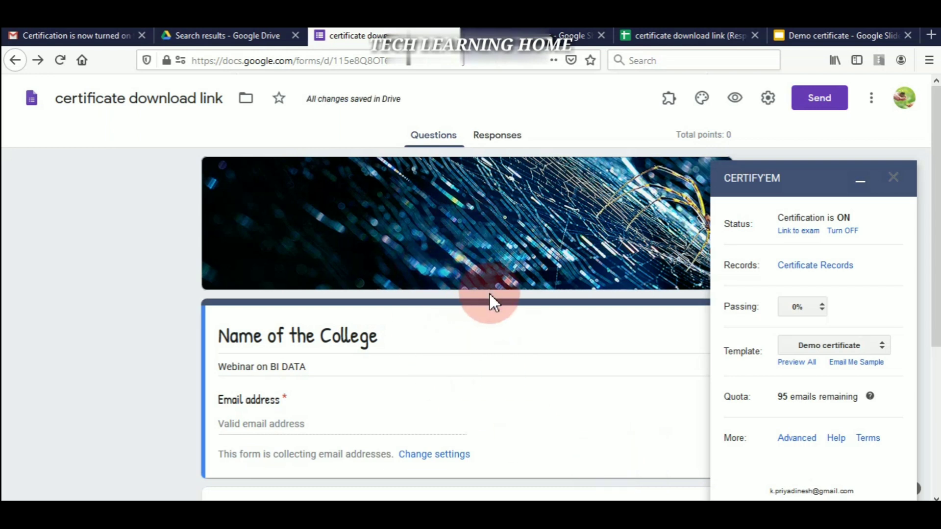
scroll(489, 293, "down", 5)
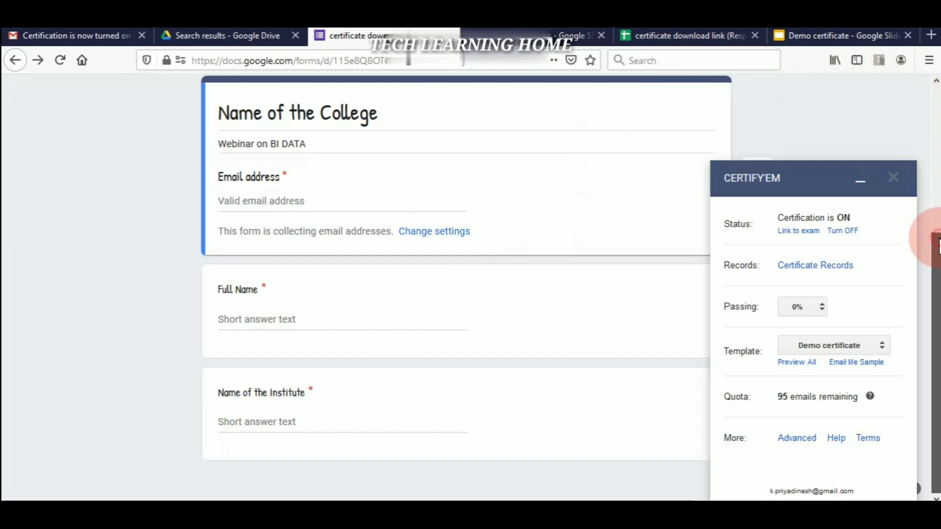
scroll(935, 238, "up", 2)
scroll(935, 237, "up", 3)
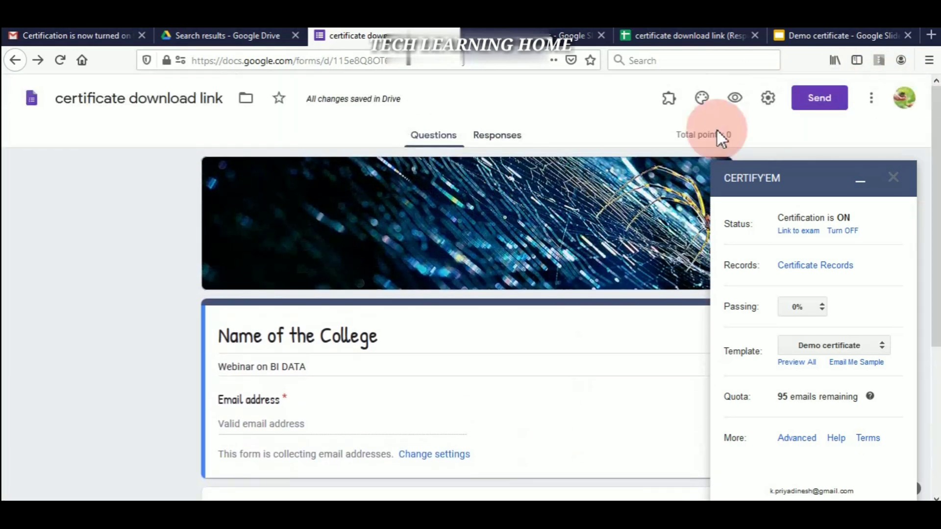